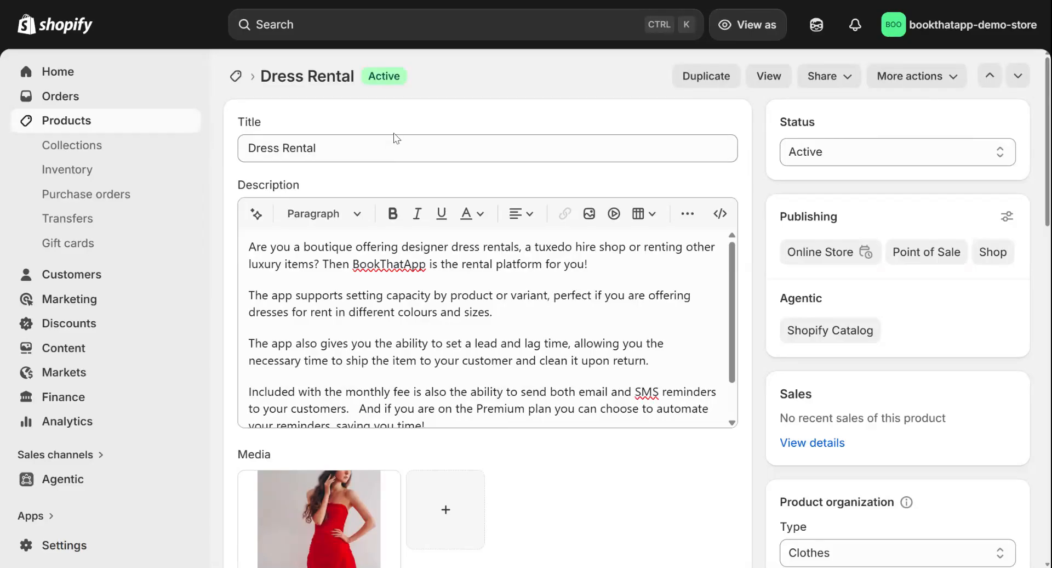
{"action": "scroll", "coordinate": [393, 137], "scroll_direction": "down", "scroll_amount": 1}
{"action": "scroll", "coordinate": [391, 82], "scroll_direction": "up", "scroll_amount": 1}
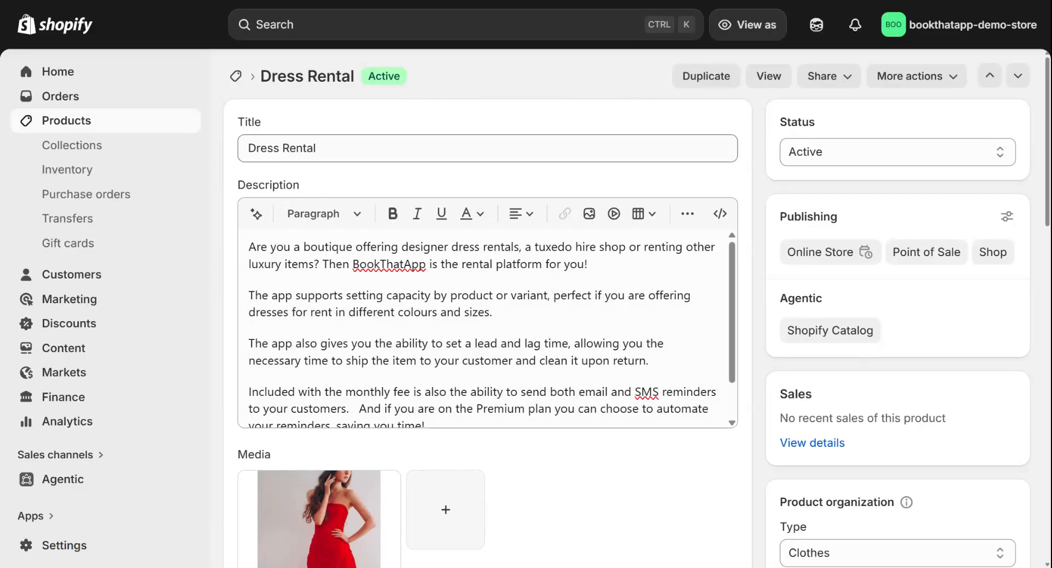
{"action": "scroll", "coordinate": [370, 182], "scroll_direction": "down", "scroll_amount": 1}
{"action": "scroll", "coordinate": [371, 183], "scroll_direction": "up", "scroll_amount": 1}
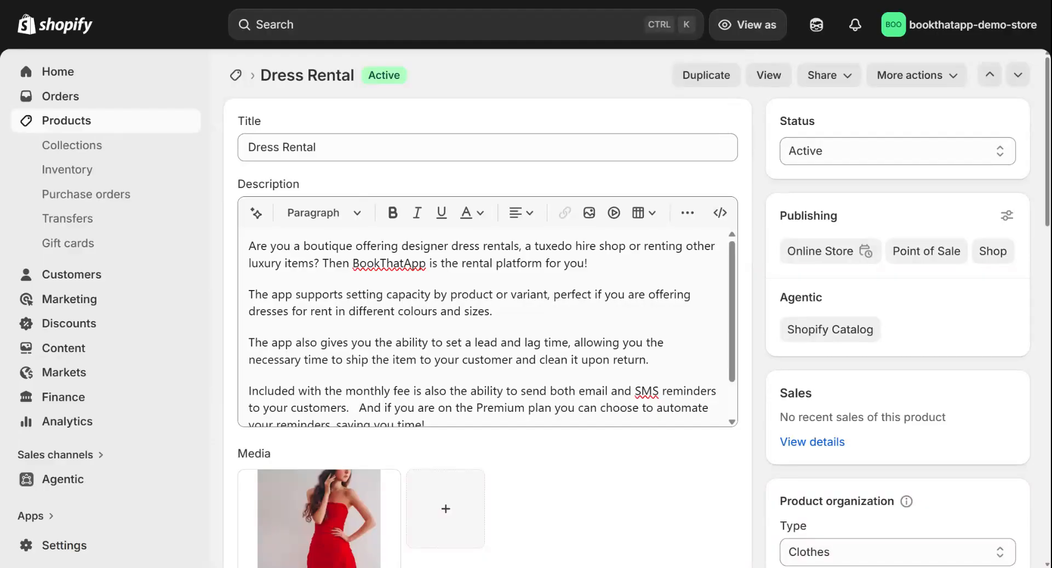
Step: Look over the Dress Rental product's description, media, category and its Size, Color and Duration variant options
{"action": "scroll", "coordinate": [561, 258], "scroll_direction": "down", "scroll_amount": 10}
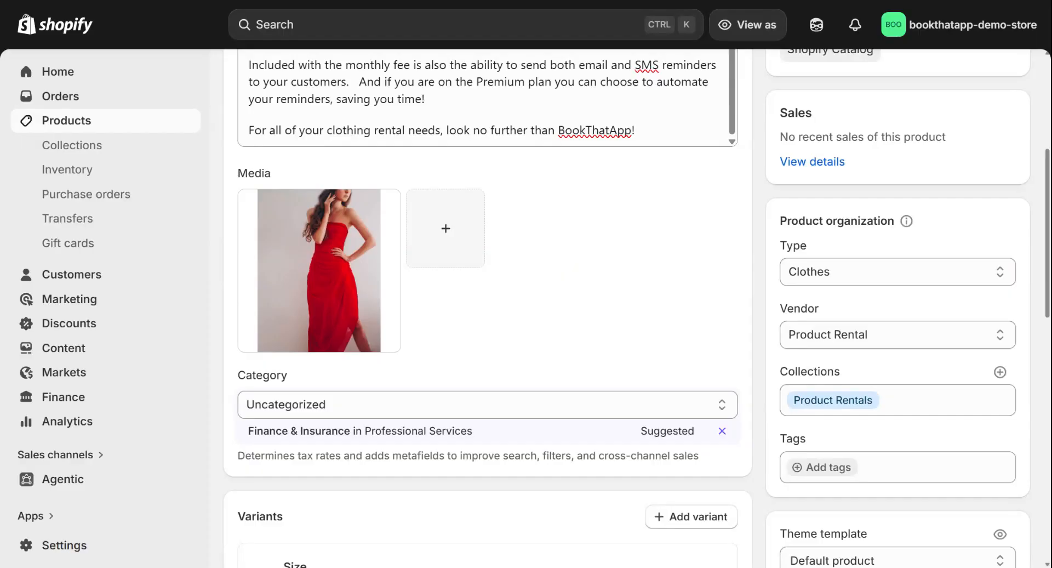
{"action": "scroll", "coordinate": [561, 257], "scroll_direction": "down", "scroll_amount": 2}
{"action": "scroll", "coordinate": [562, 257], "scroll_direction": "down", "scroll_amount": 6}
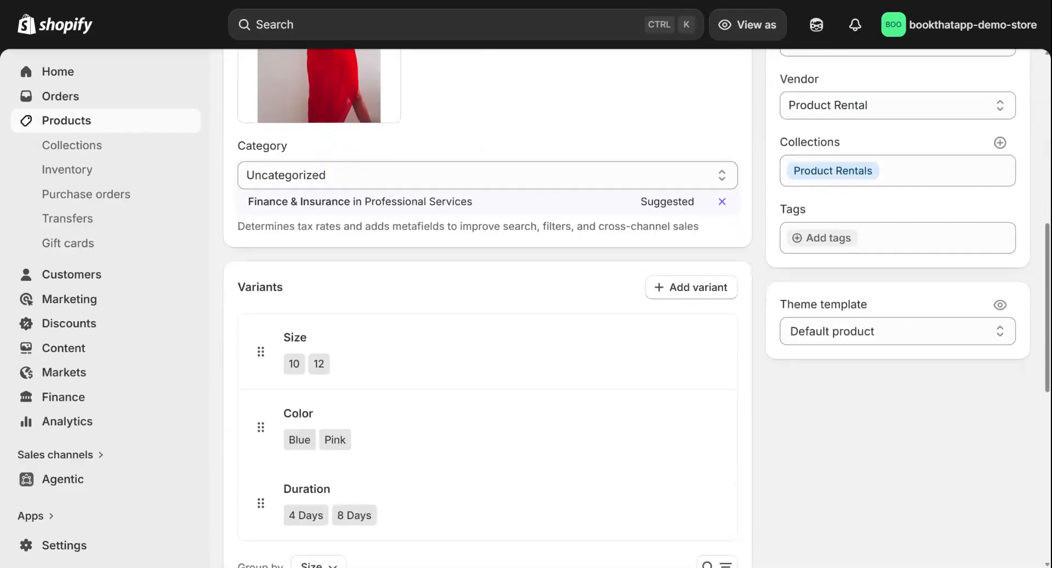
{"action": "scroll", "coordinate": [561, 257], "scroll_direction": "down", "scroll_amount": 3}
{"action": "scroll", "coordinate": [261, 120], "scroll_direction": "down", "scroll_amount": 3}
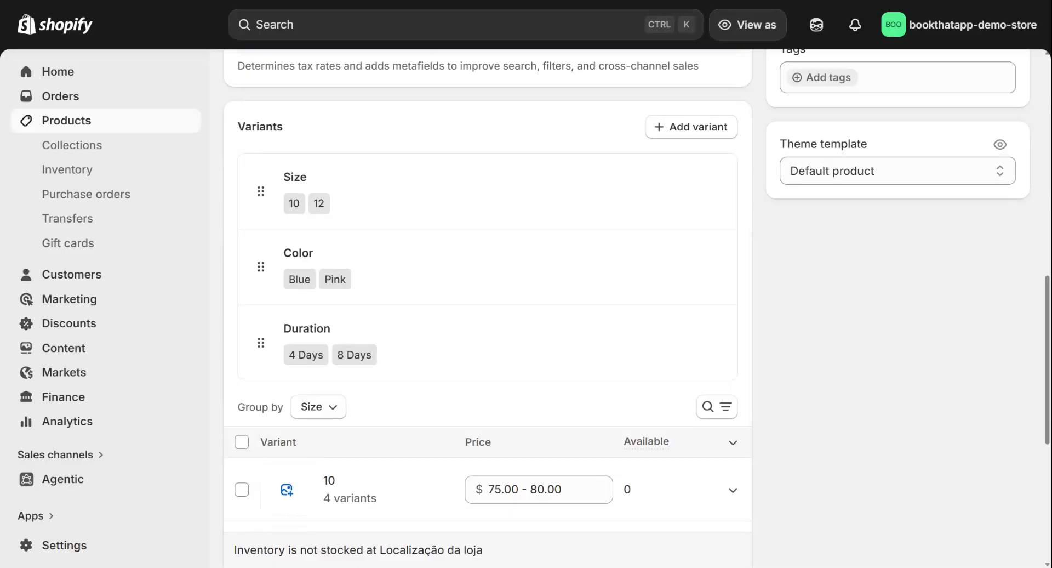
{"action": "scroll", "coordinate": [281, 172], "scroll_direction": "down", "scroll_amount": 1}
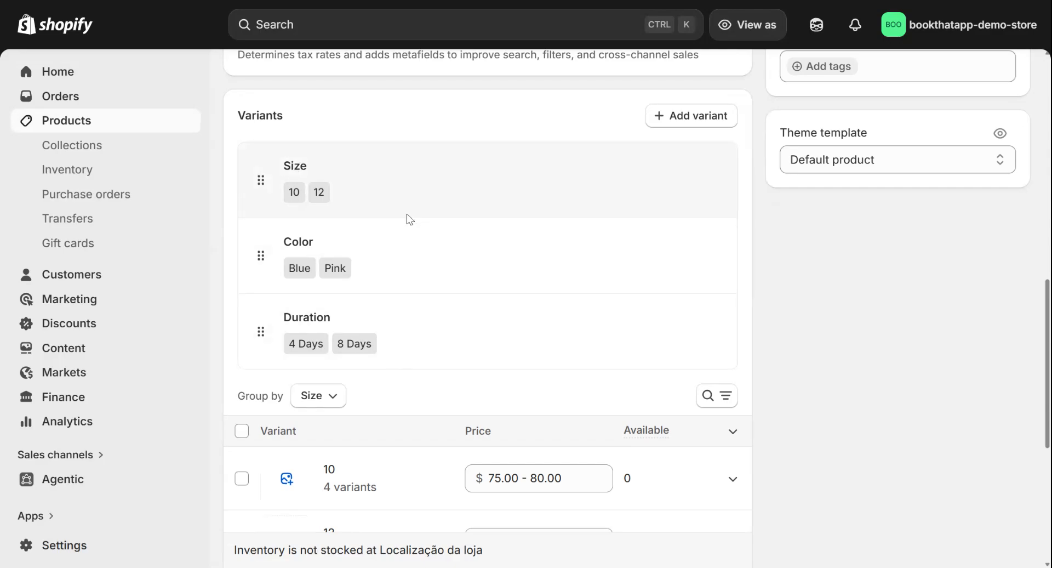
Step: Open the Size variant option and review its values alongside the Color and Duration options
{"action": "left_click", "coordinate": [350, 203]}
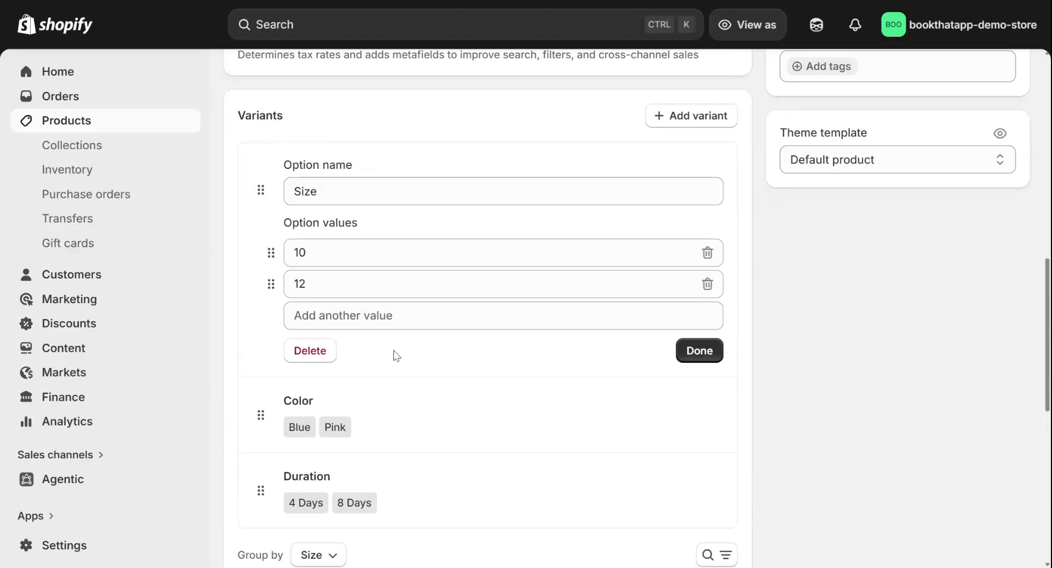
{"action": "left_click", "coordinate": [697, 362]}
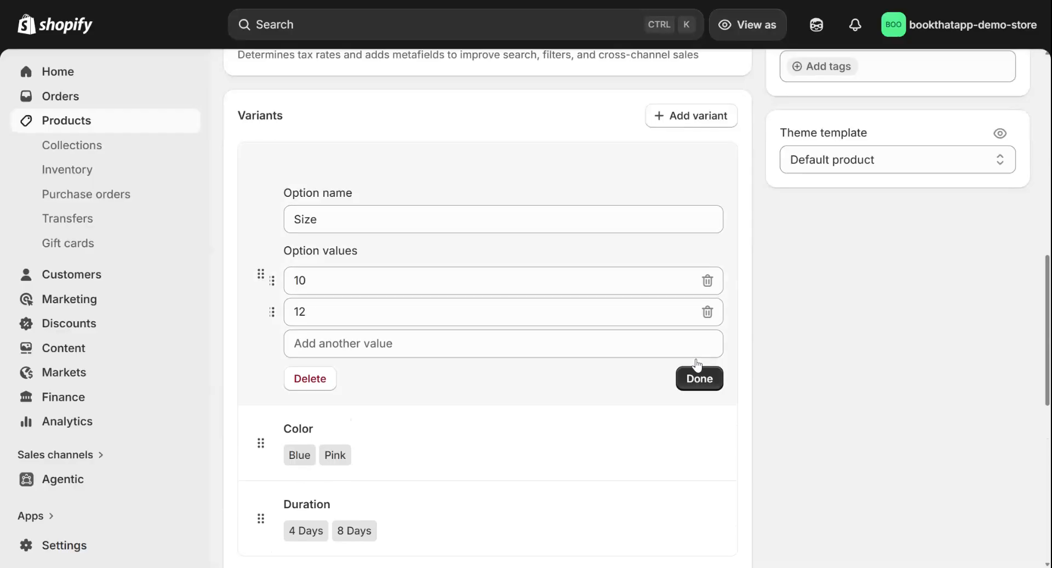
{"action": "left_click", "coordinate": [373, 194]}
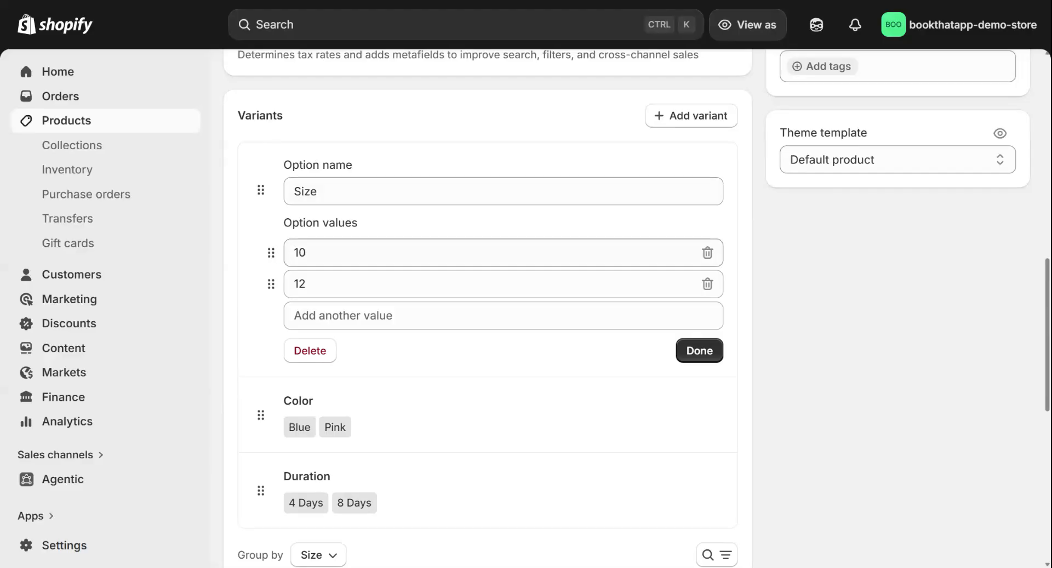
{"action": "scroll", "coordinate": [302, 302], "scroll_direction": "down", "scroll_amount": 3}
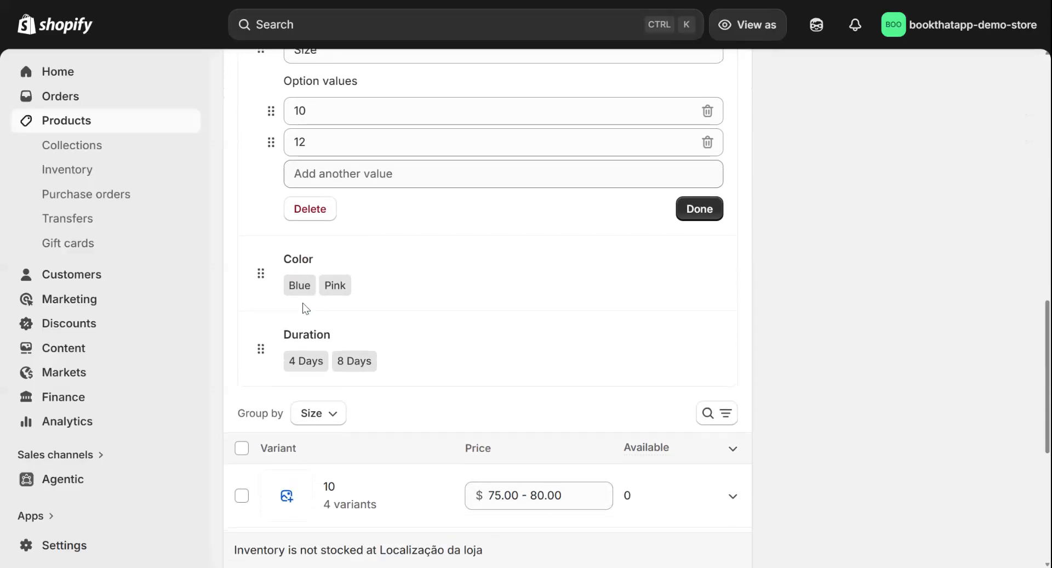
{"action": "scroll", "coordinate": [363, 273], "scroll_direction": "up", "scroll_amount": 2}
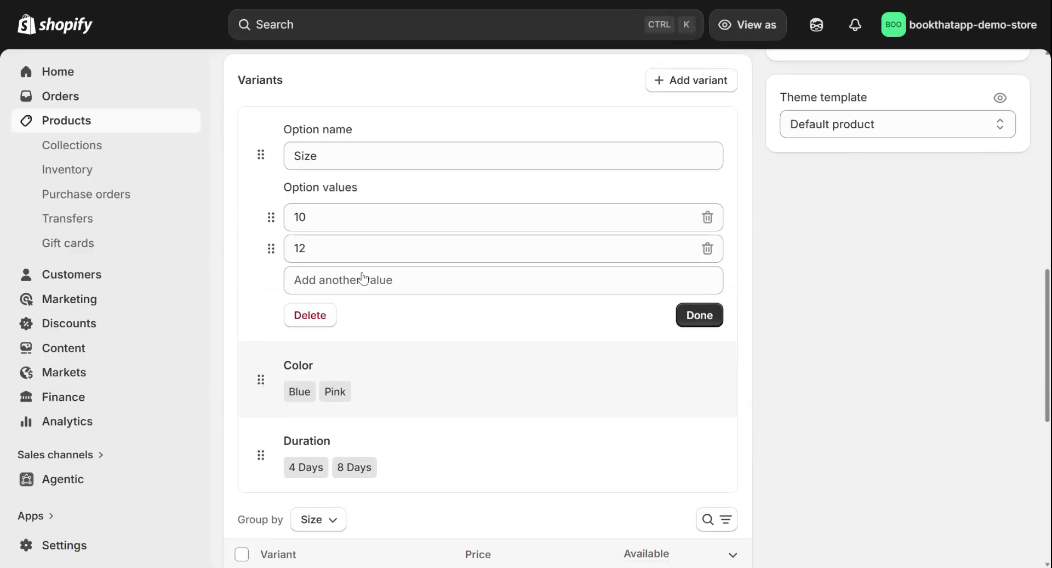
{"action": "scroll", "coordinate": [363, 279], "scroll_direction": "down", "scroll_amount": 3}
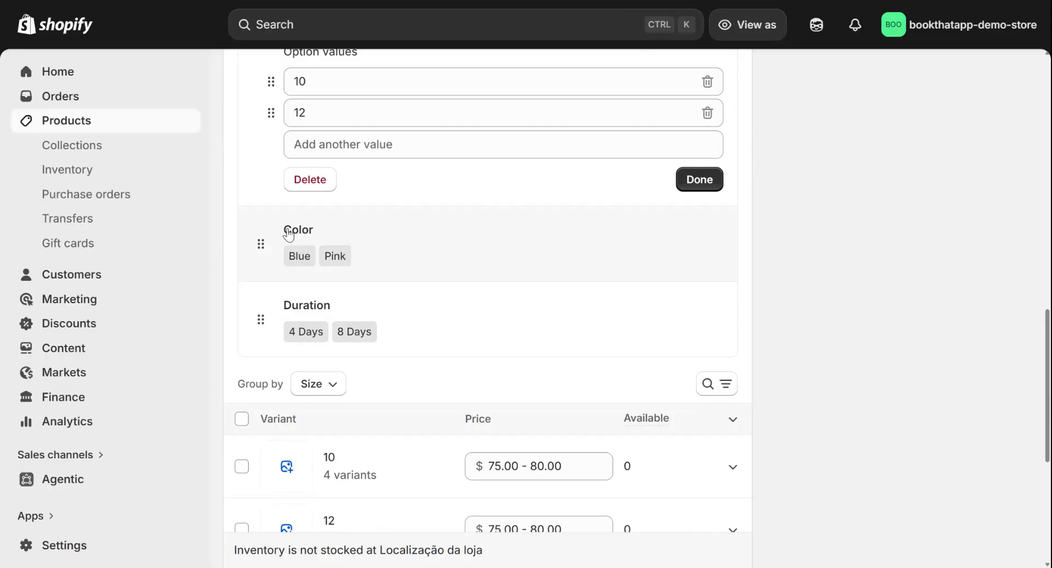
{"action": "scroll", "coordinate": [436, 270], "scroll_direction": "down", "scroll_amount": 2}
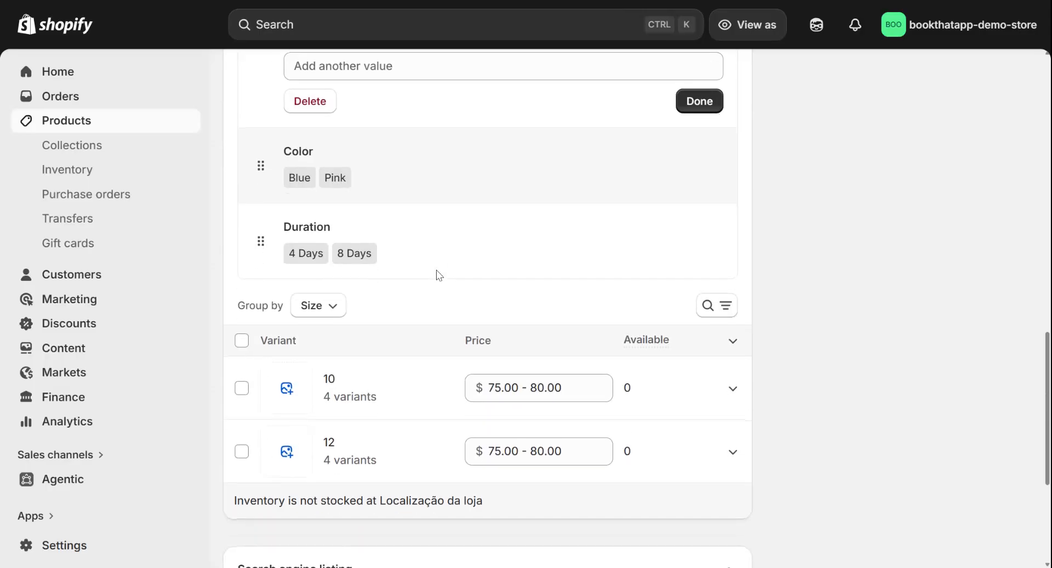
Step: Open the Duration variant option and review its rental length values
{"action": "left_click", "coordinate": [423, 255]}
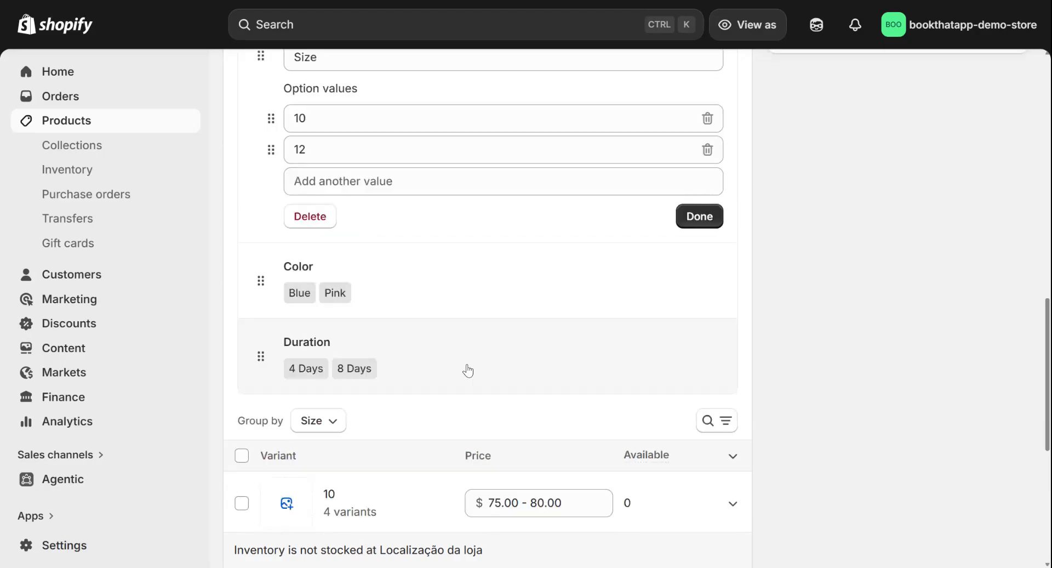
{"action": "left_click", "coordinate": [467, 368]}
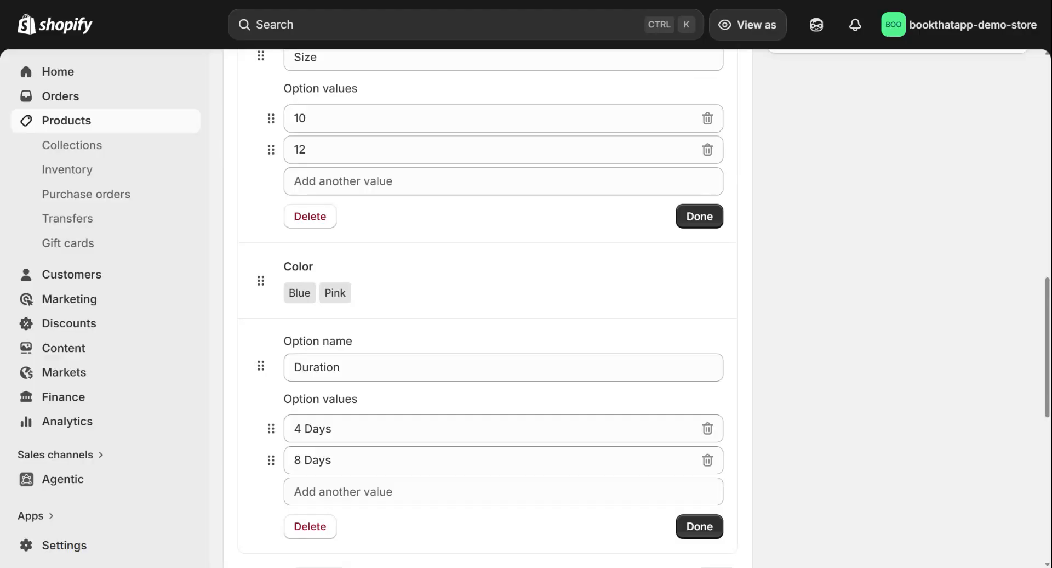
{"action": "scroll", "coordinate": [488, 307], "scroll_direction": "down", "scroll_amount": 1}
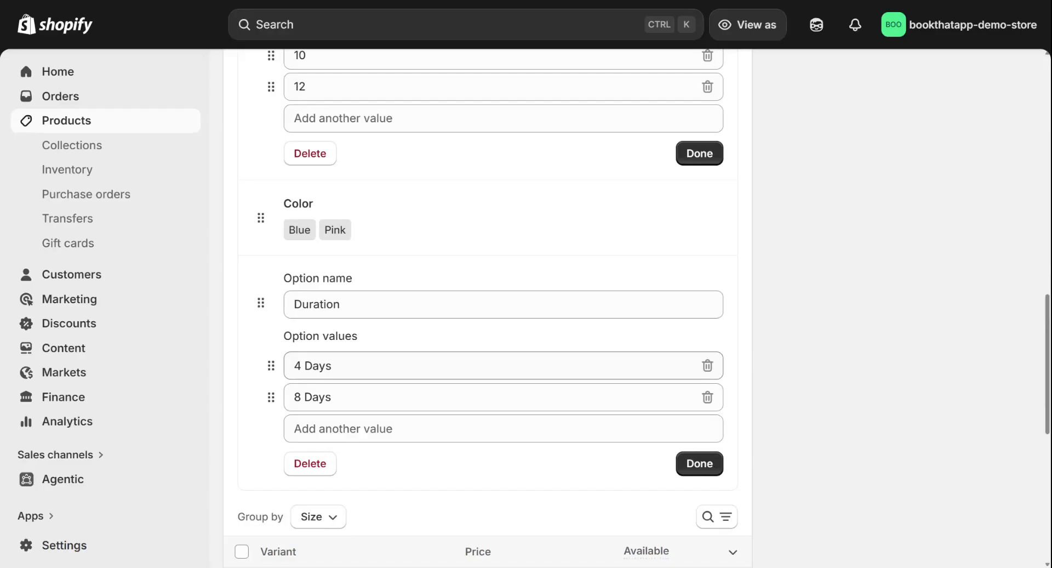
Step: Expand the size 12 variant group and review the price of each color and duration combination
{"action": "scroll", "coordinate": [394, 345], "scroll_direction": "down", "scroll_amount": 6}
{"action": "left_click", "coordinate": [351, 308]}
{"action": "left_click", "coordinate": [351, 308]}
{"action": "left_click", "coordinate": [732, 305]}
{"action": "scroll", "coordinate": [424, 371], "scroll_direction": "down", "scroll_amount": 2}
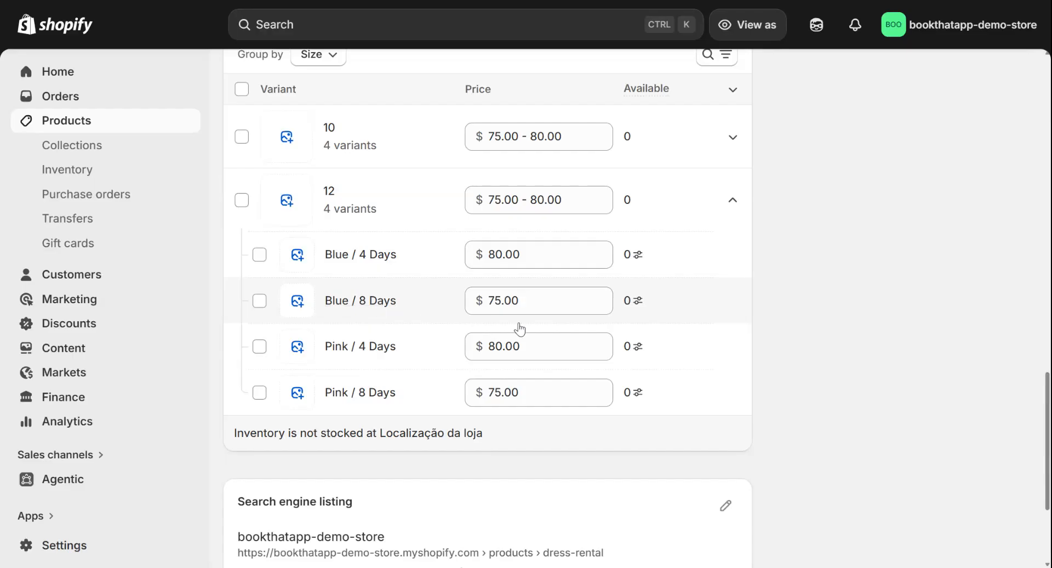
{"action": "scroll", "coordinate": [484, 327], "scroll_direction": "down", "scroll_amount": 4}
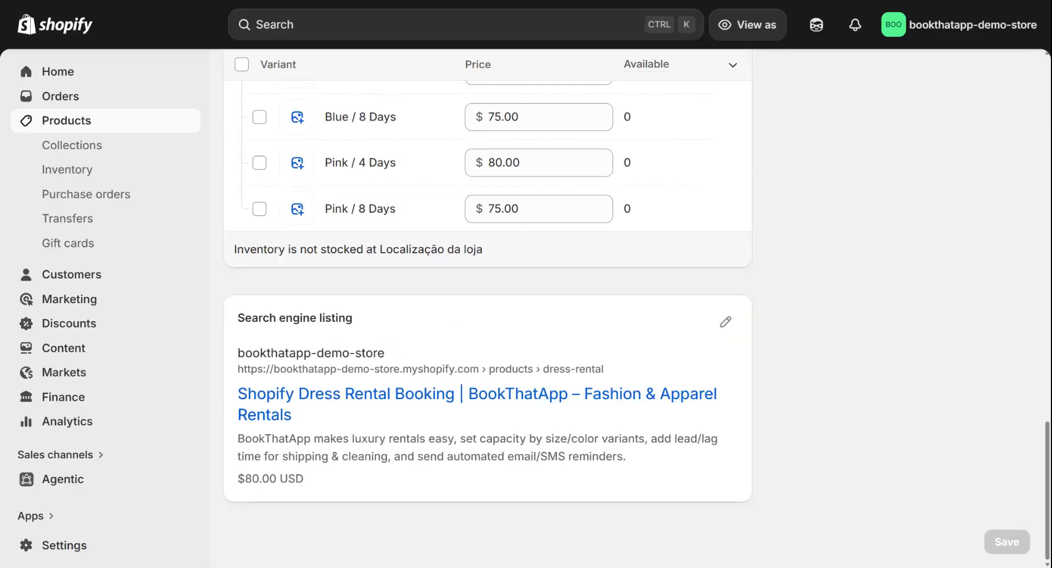
{"action": "scroll", "coordinate": [483, 326], "scroll_direction": "up", "scroll_amount": 5}
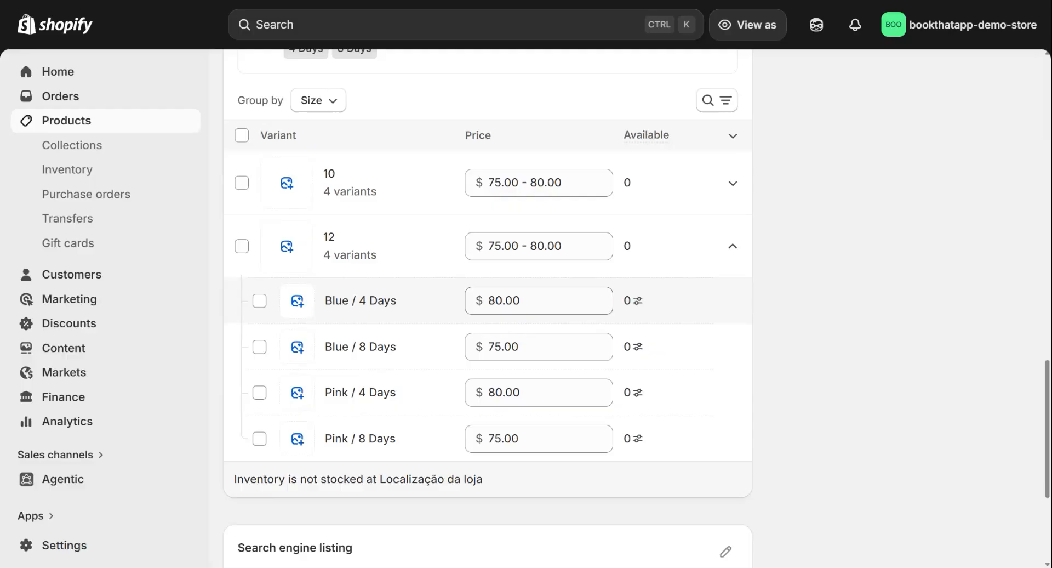
{"action": "scroll", "coordinate": [474, 293], "scroll_direction": "down", "scroll_amount": 4}
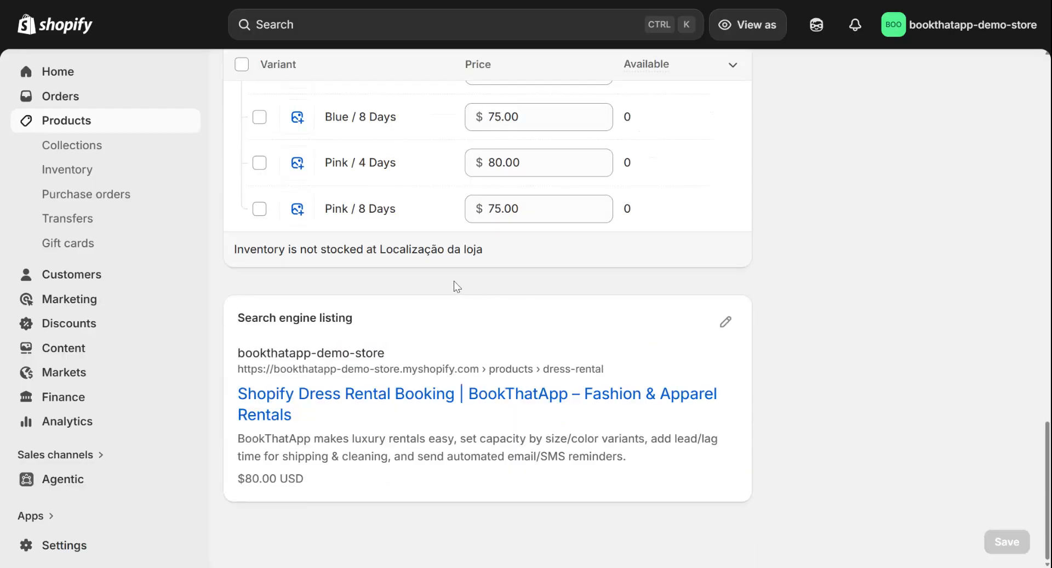
{"action": "scroll", "coordinate": [453, 282], "scroll_direction": "up", "scroll_amount": 5}
{"action": "scroll", "coordinate": [849, 263], "scroll_direction": "down", "scroll_amount": 5}
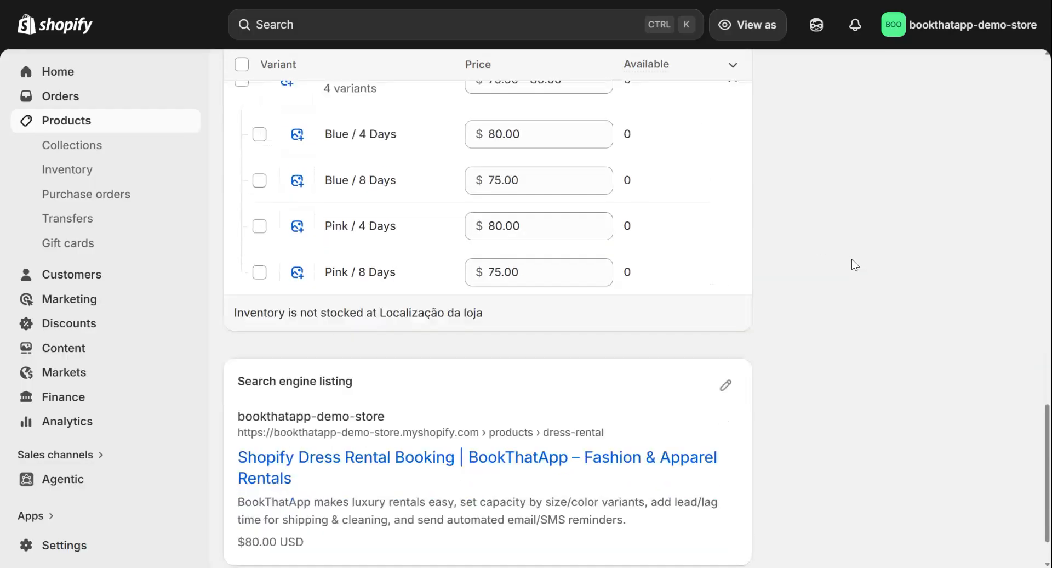
Step: Group the variants by Color and open the details of the 10 / Blue / 4 Days variant
{"action": "scroll", "coordinate": [779, 312], "scroll_direction": "up", "scroll_amount": 5}
{"action": "scroll", "coordinate": [754, 189], "scroll_direction": "up", "scroll_amount": 15}
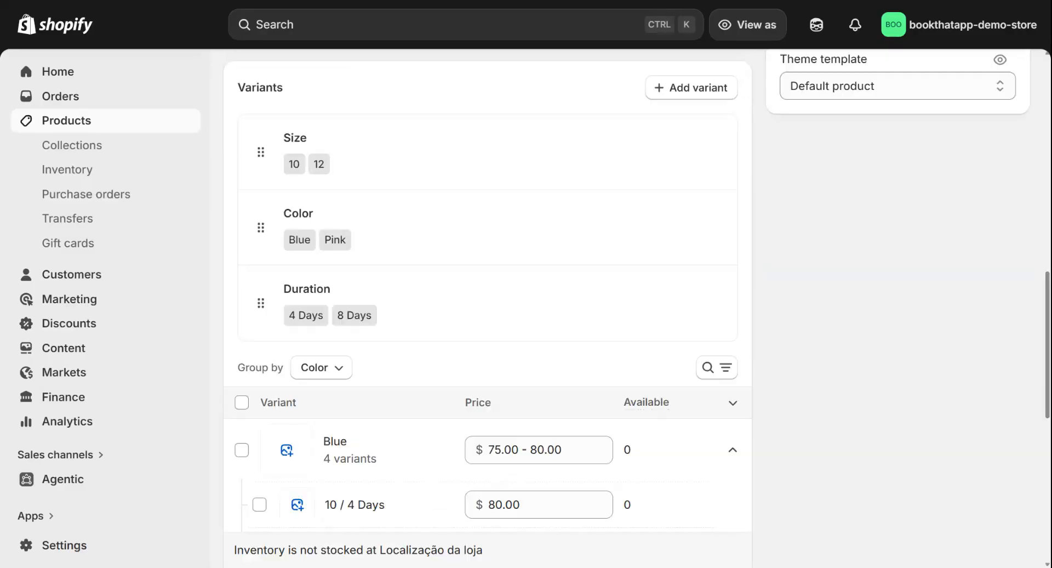
{"action": "scroll", "coordinate": [351, 261], "scroll_direction": "down", "scroll_amount": 3}
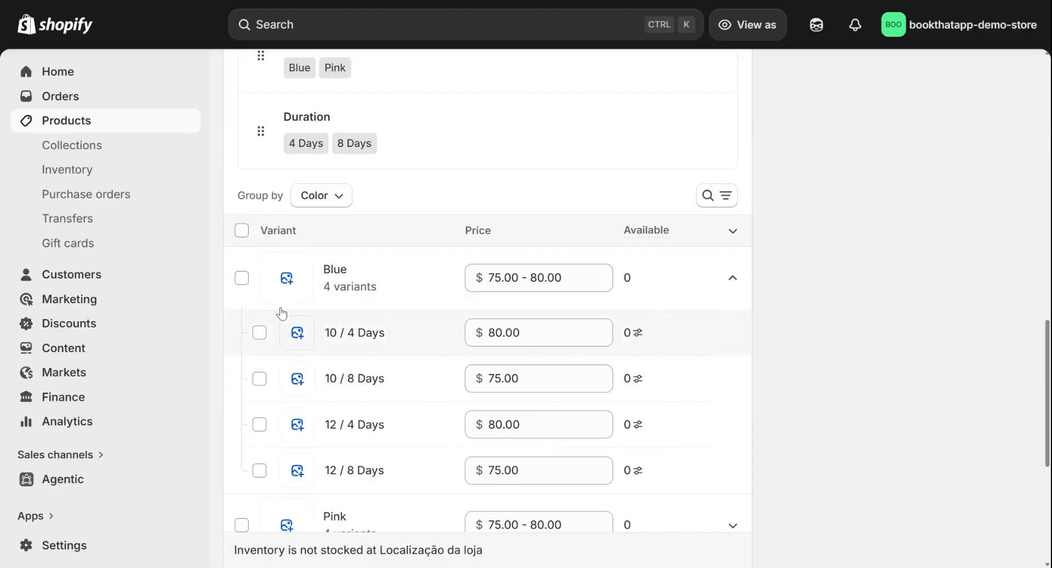
{"action": "left_click", "coordinate": [346, 334]}
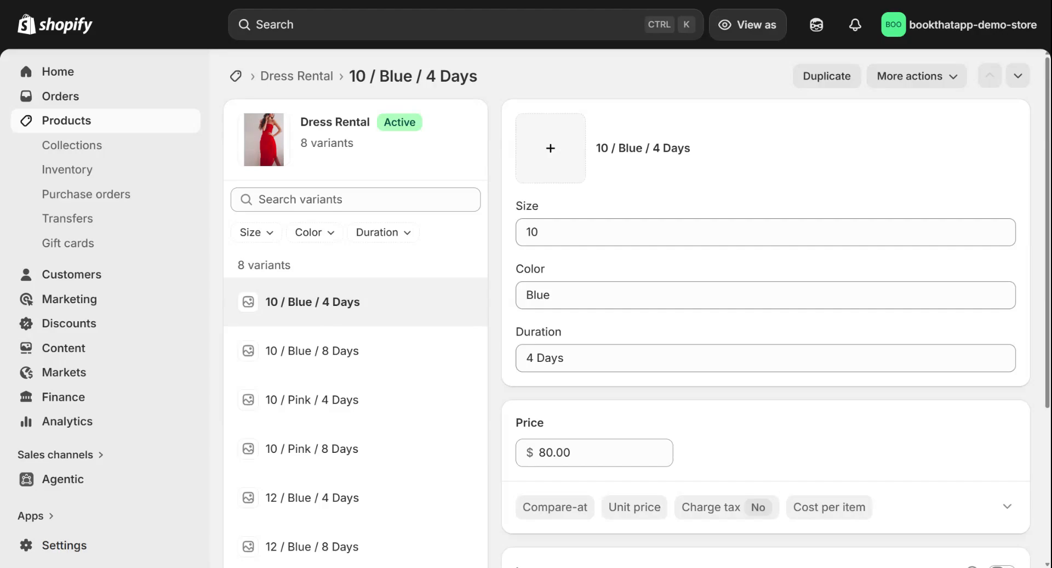
Step: Try turning on inventory tracking for the 10 / Blue / 4 Days variant, and switch it back off
{"action": "scroll", "coordinate": [339, 308], "scroll_direction": "down", "scroll_amount": 2}
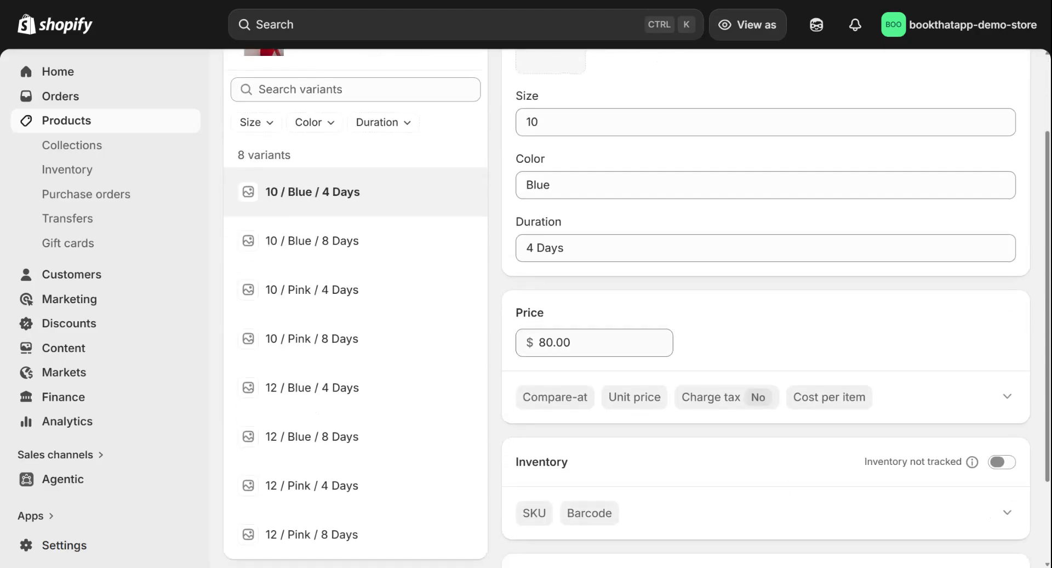
{"action": "scroll", "coordinate": [338, 308], "scroll_direction": "down", "scroll_amount": 2}
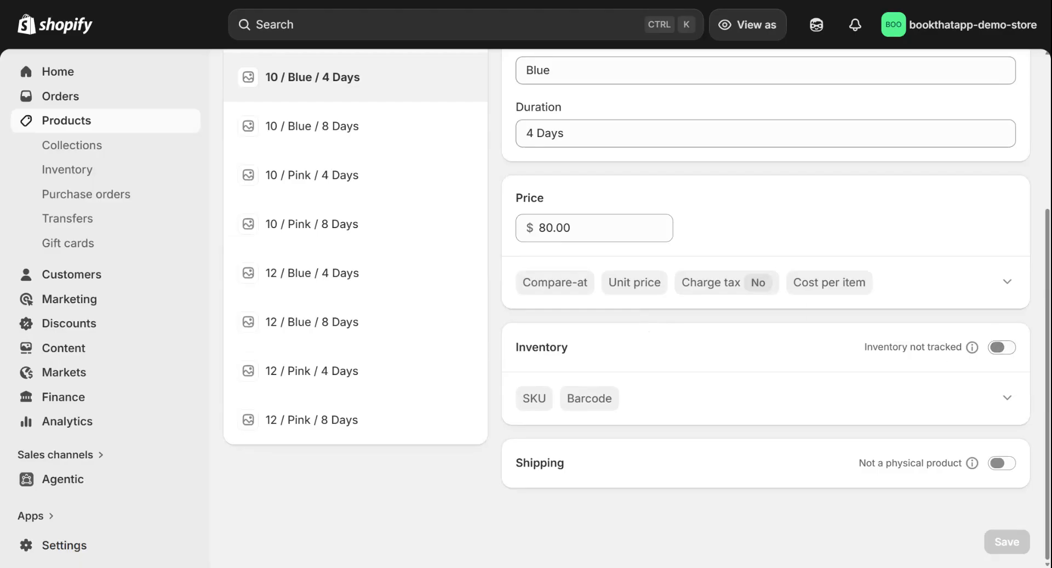
{"action": "triple_click", "coordinate": [921, 347]}
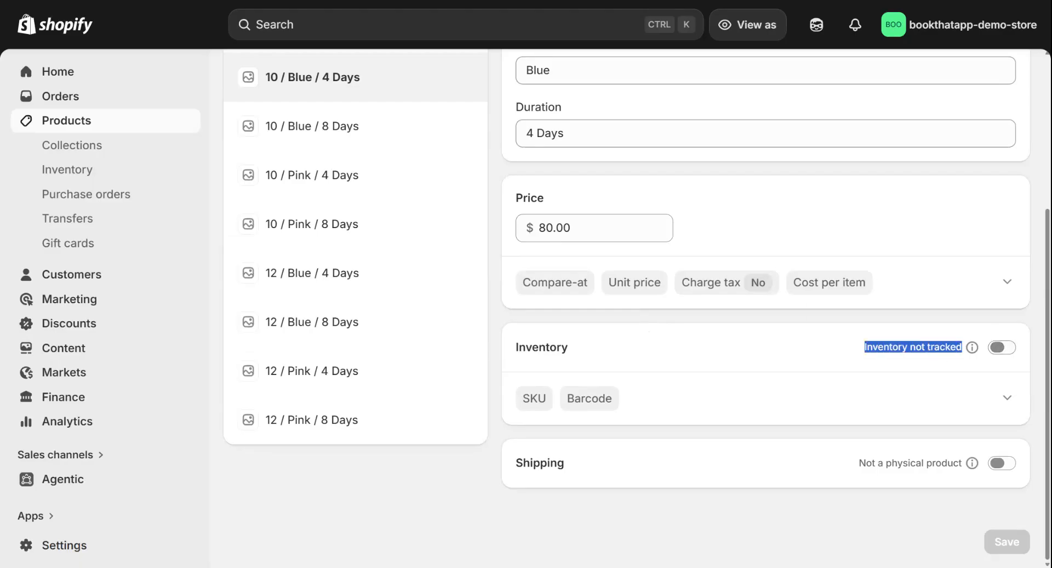
{"action": "left_click", "coordinate": [999, 351]}
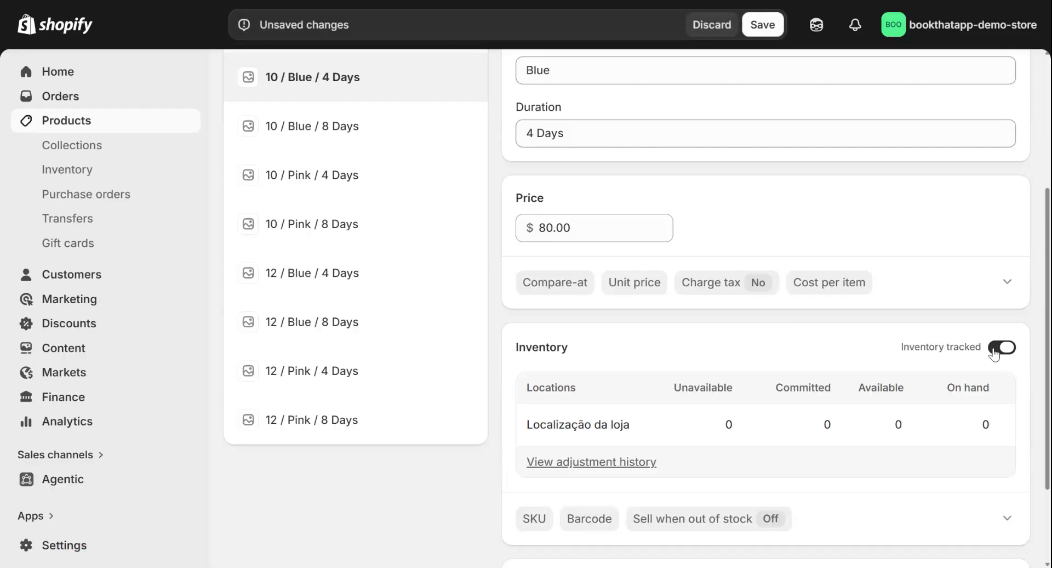
{"action": "left_click", "coordinate": [999, 351]}
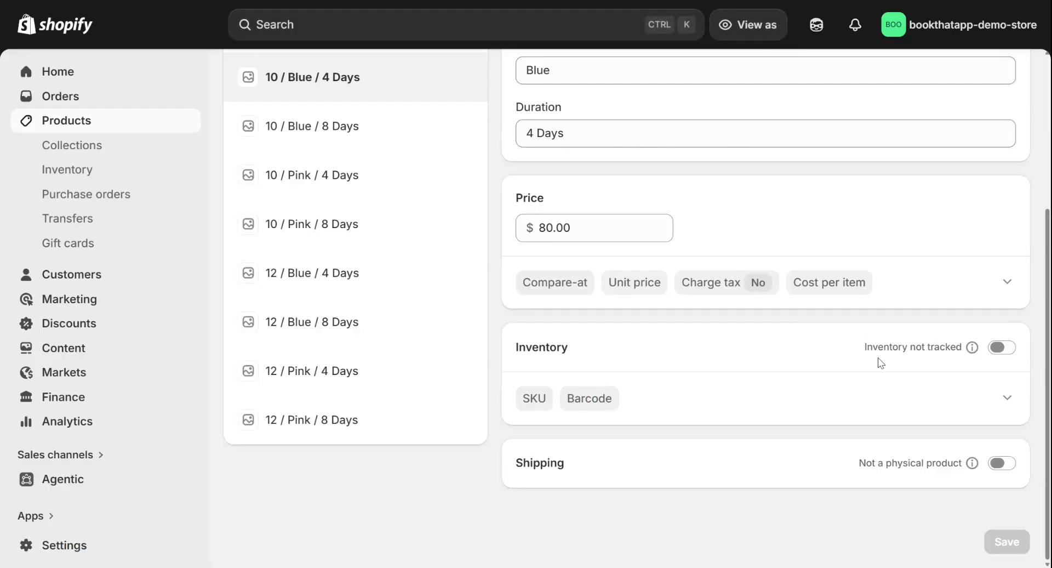
Step: Return to the Dress Rental product page and check its publishing channels and status
{"action": "scroll", "coordinate": [833, 227], "scroll_direction": "up", "scroll_amount": 5}
{"action": "key", "text": "alt+Left"}
{"action": "double_click", "coordinate": [808, 202]}
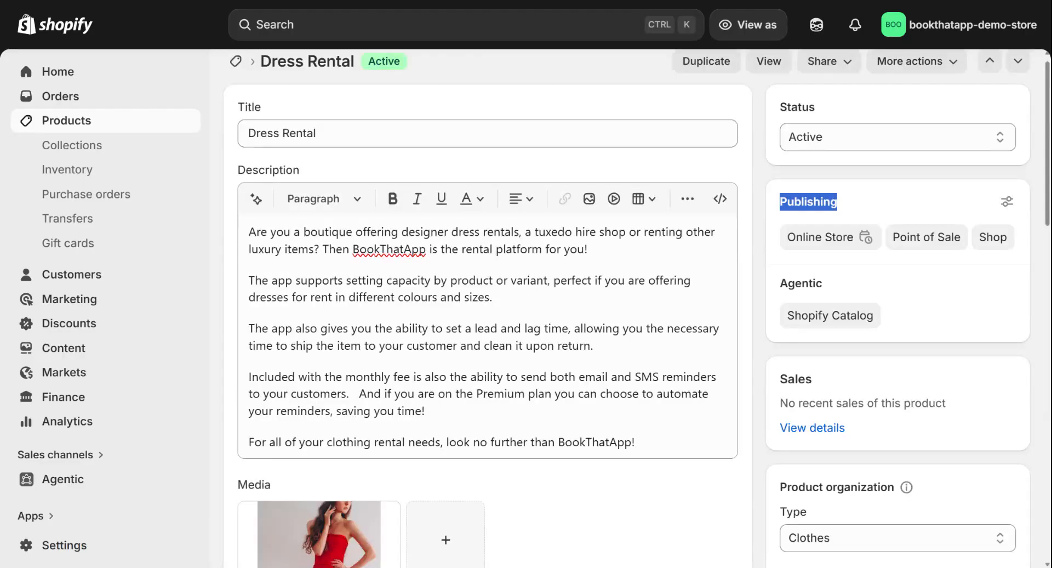
{"action": "left_click", "coordinate": [849, 256]}
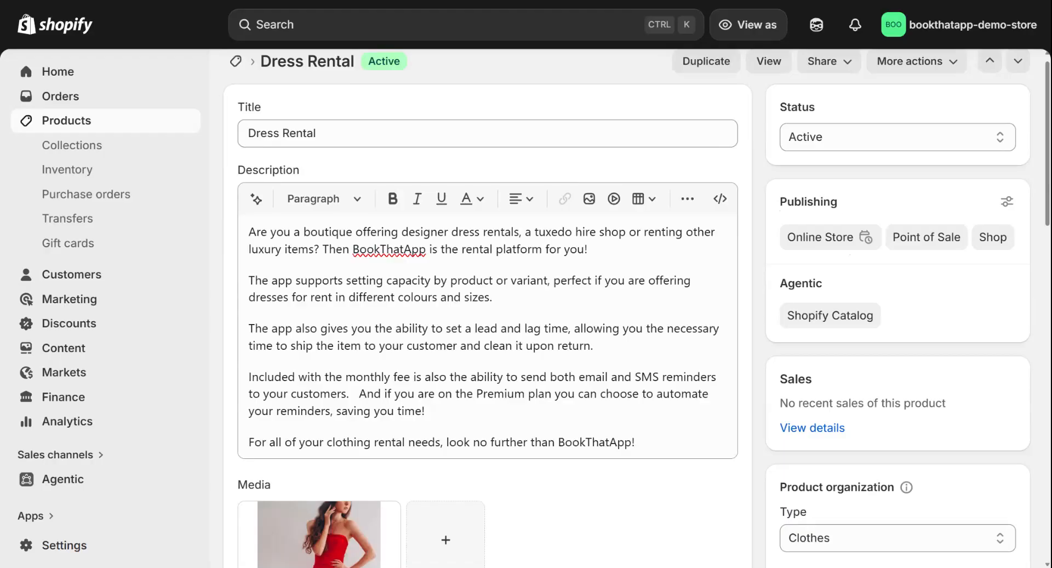
{"action": "scroll", "coordinate": [850, 254], "scroll_direction": "up", "scroll_amount": 1}
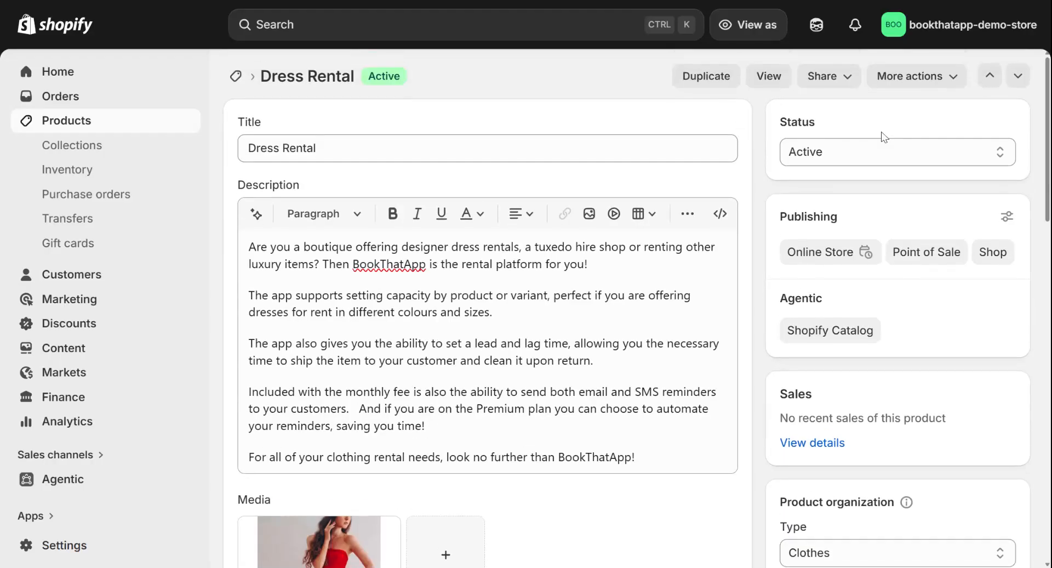
{"action": "double_click", "coordinate": [820, 124]}
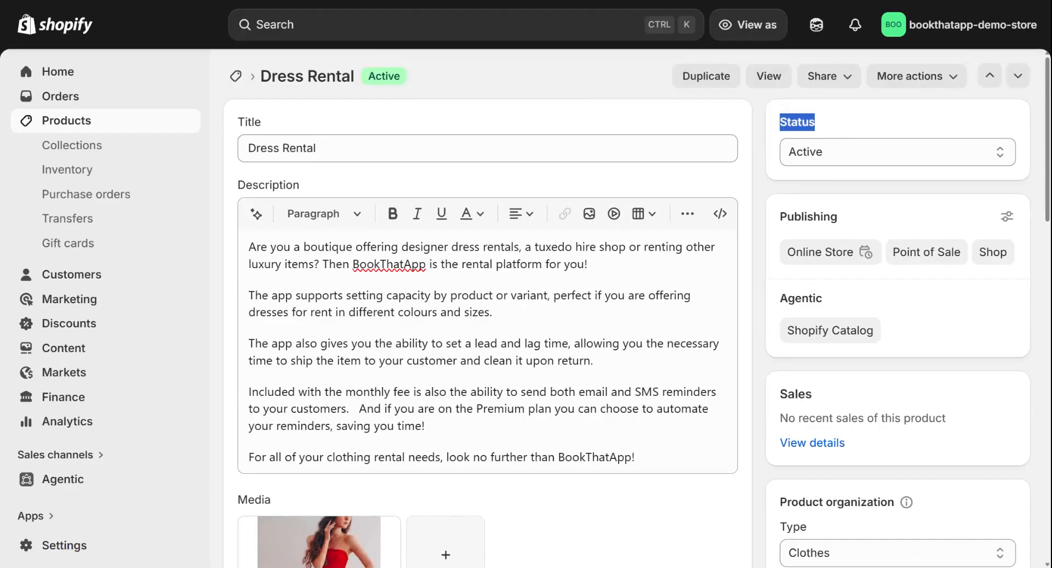
{"action": "left_click", "coordinate": [839, 123]}
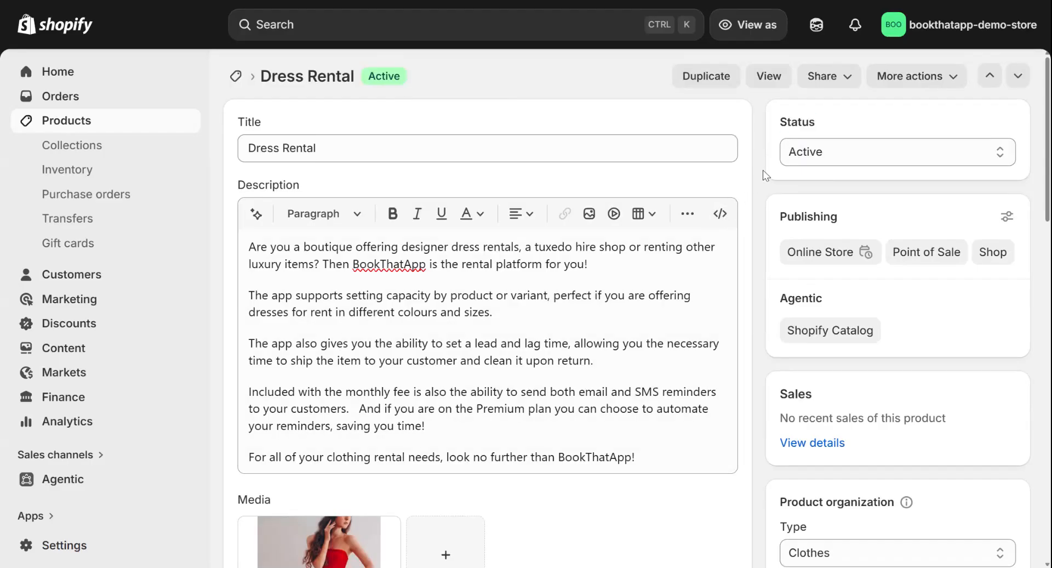
Step: Open the BookThatApp configuration of the Dress Rental product and look over its Product and Capacity sections
{"action": "scroll", "coordinate": [764, 175], "scroll_direction": "down", "scroll_amount": 1}
{"action": "scroll", "coordinate": [765, 176], "scroll_direction": "up", "scroll_amount": 1}
{"action": "left_click", "coordinate": [924, 81]}
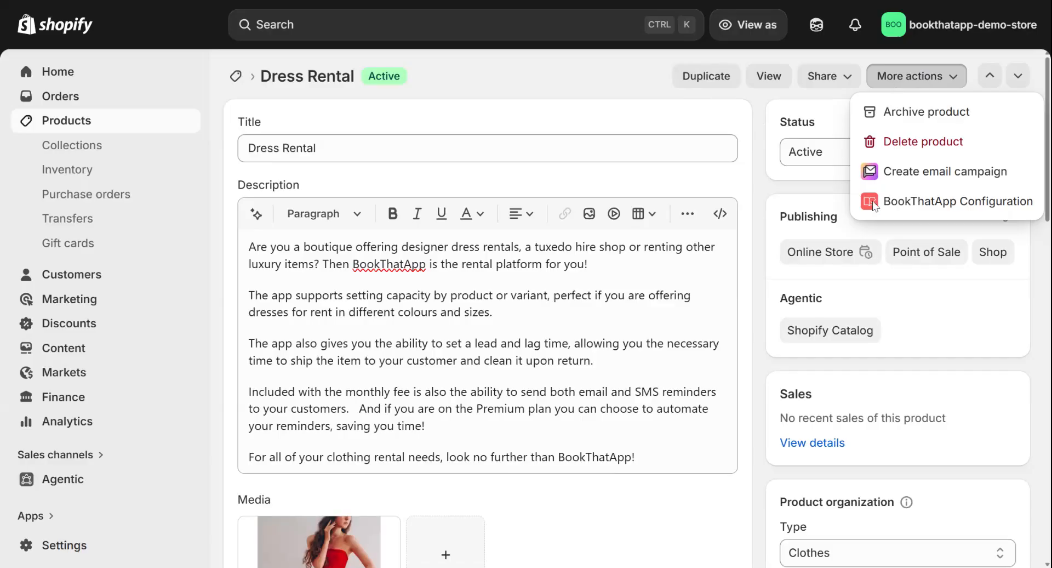
{"action": "left_click", "coordinate": [946, 206]}
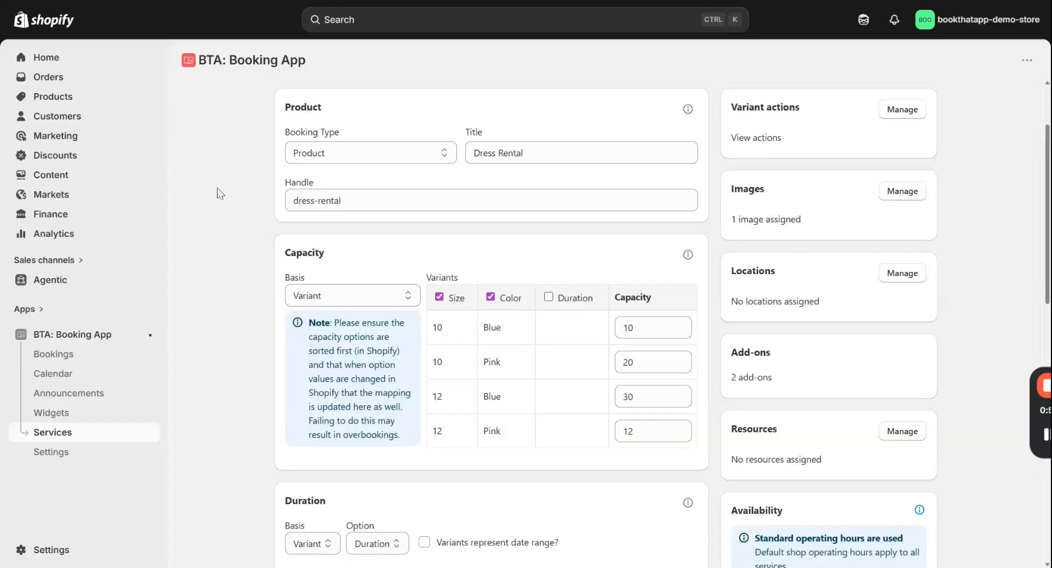
{"action": "scroll", "coordinate": [230, 169], "scroll_direction": "down", "scroll_amount": 1}
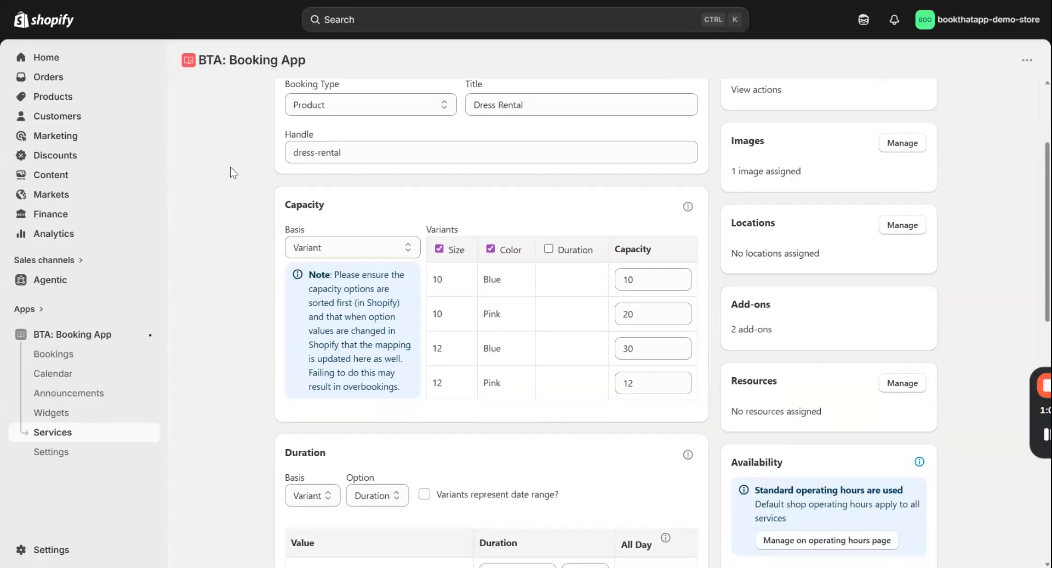
{"action": "scroll", "coordinate": [466, 135], "scroll_direction": "up", "scroll_amount": 1}
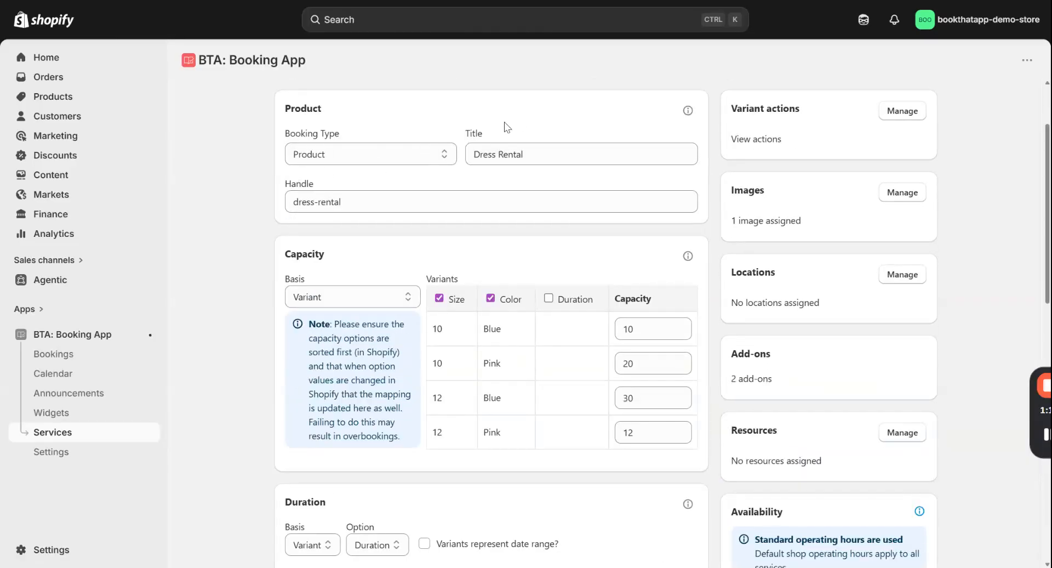
{"action": "scroll", "coordinate": [505, 124], "scroll_direction": "down", "scroll_amount": 1}
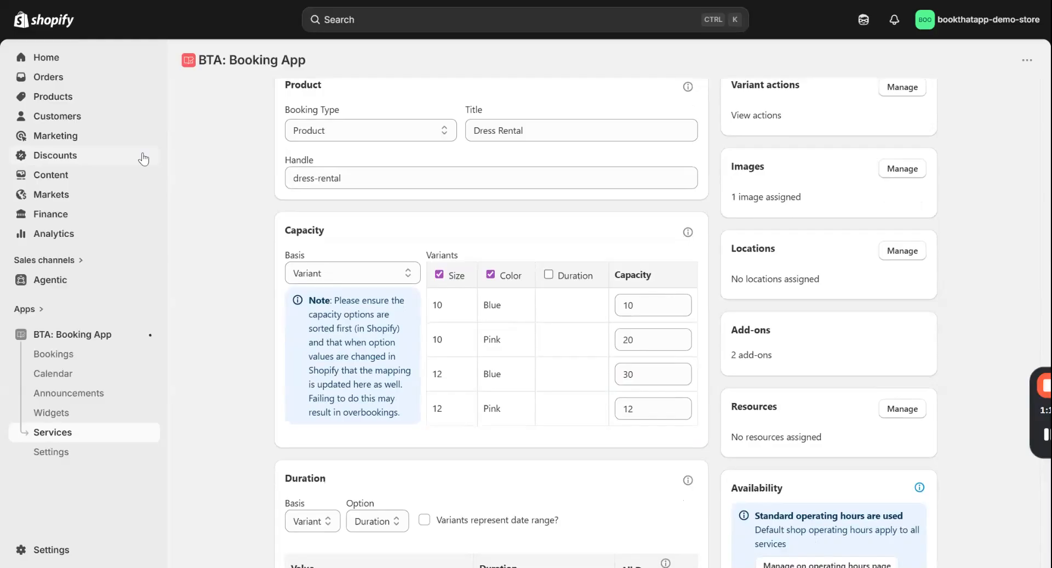
{"action": "key", "text": "ctrl+plus"}
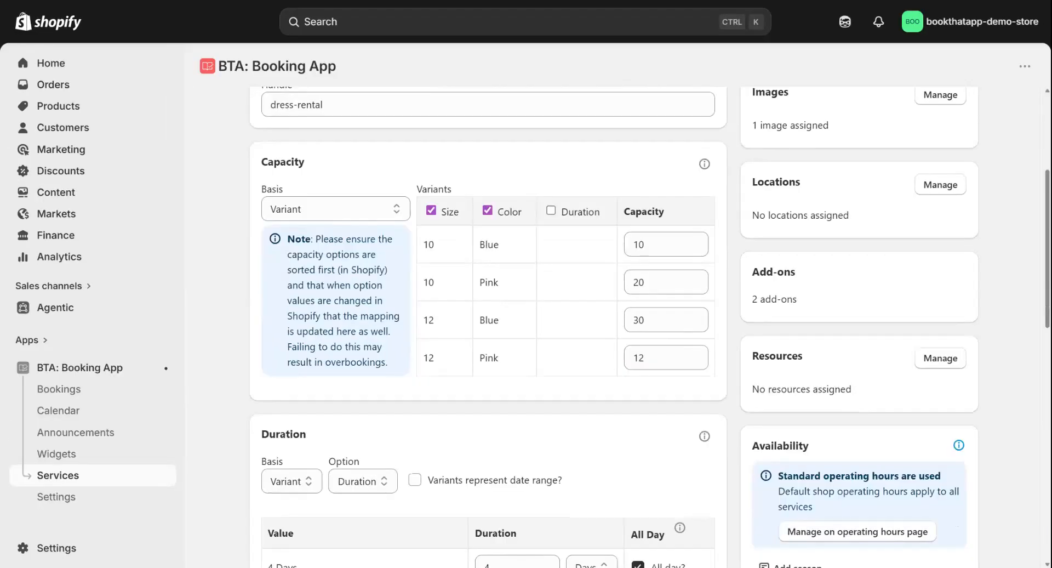
Step: Check the Capacity section's basis options, its help information and the capacities set for each size and color
{"action": "left_click", "coordinate": [316, 214]}
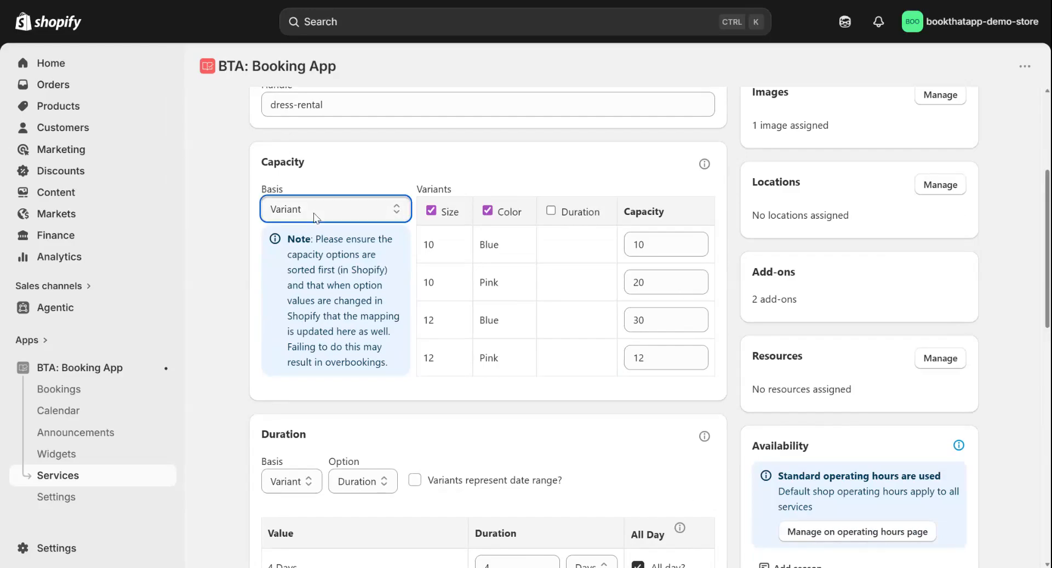
{"action": "left_click", "coordinate": [208, 222]}
{"action": "left_click", "coordinate": [704, 163]}
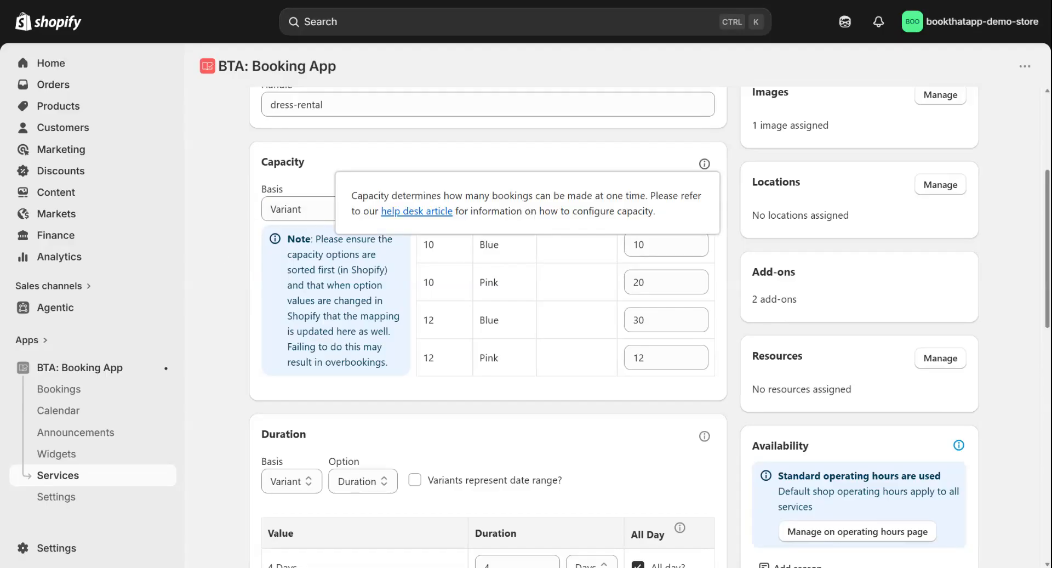
{"action": "left_click", "coordinate": [705, 165]}
{"action": "left_click", "coordinate": [705, 165]}
{"action": "left_click", "coordinate": [373, 174]}
{"action": "scroll", "coordinate": [395, 172], "scroll_direction": "down", "scroll_amount": 1}
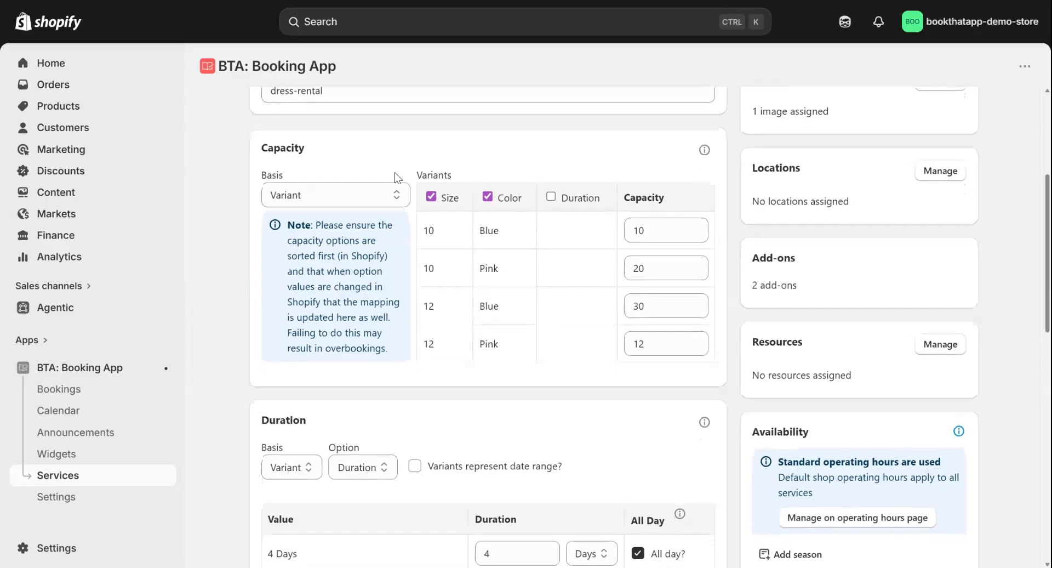
{"action": "left_click", "coordinate": [334, 187]}
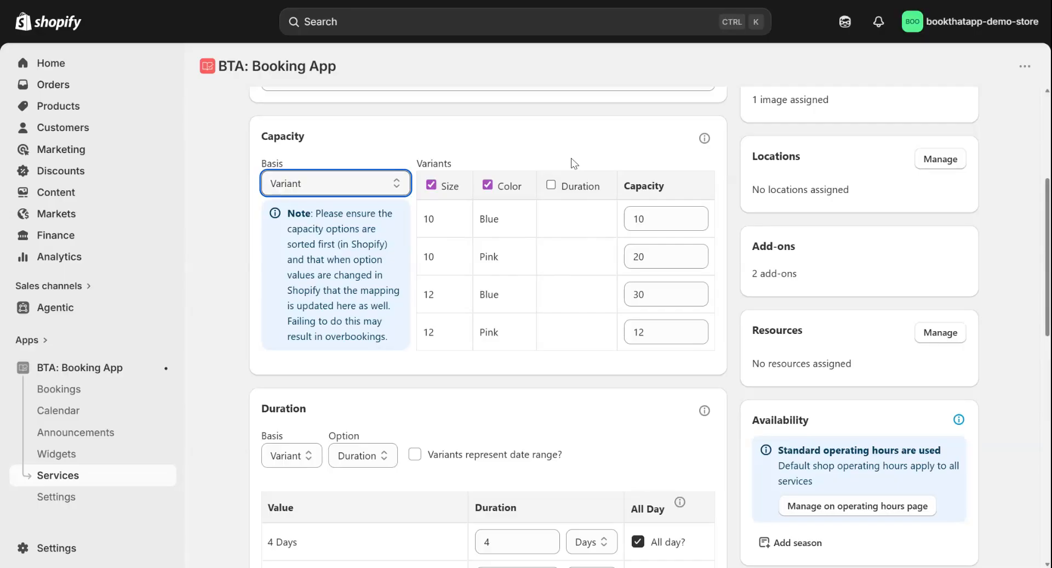
{"action": "scroll", "coordinate": [218, 298], "scroll_direction": "down", "scroll_amount": 1}
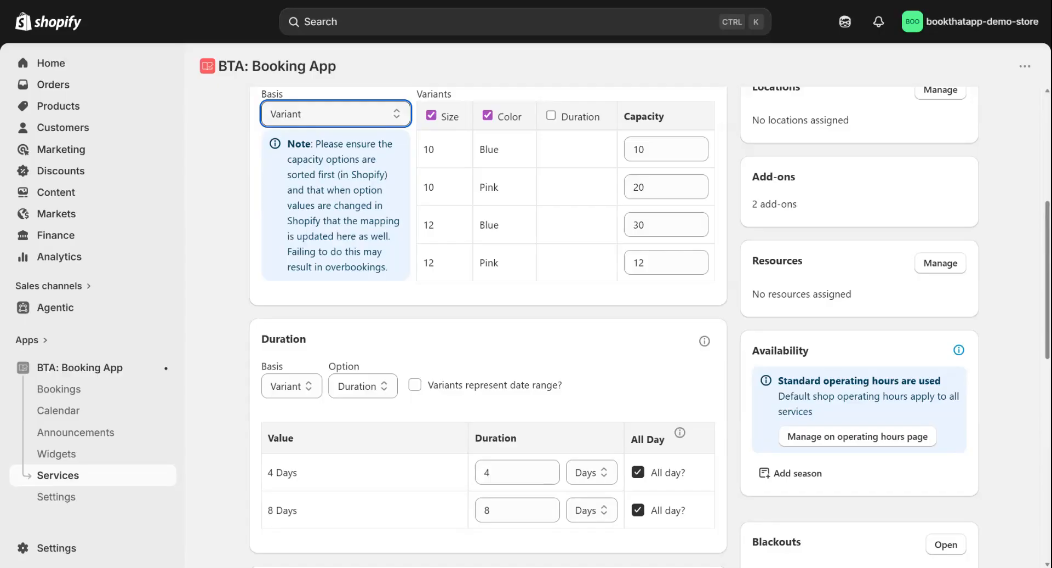
{"action": "scroll", "coordinate": [347, 350], "scroll_direction": "up", "scroll_amount": 2}
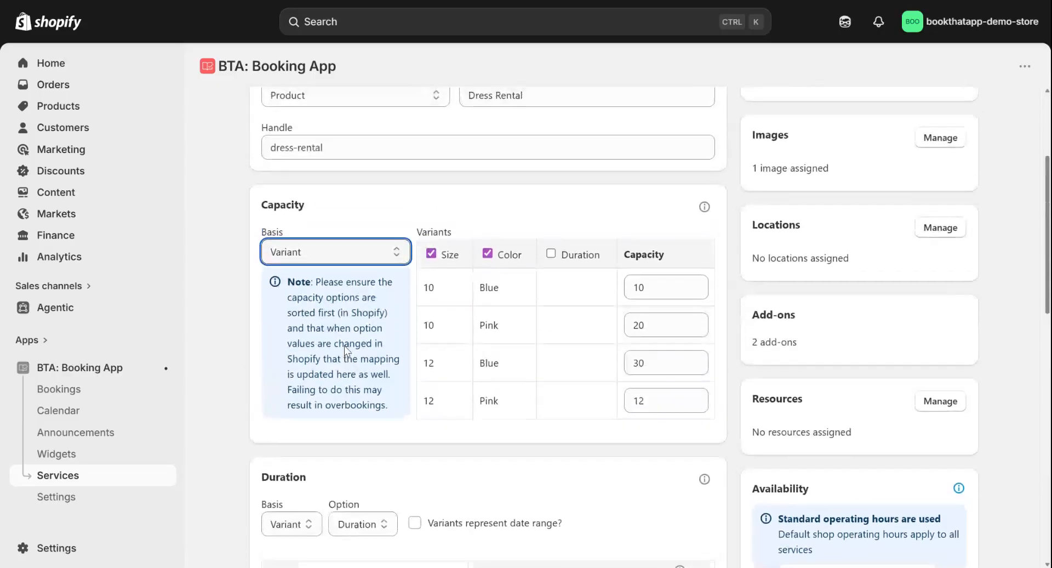
Step: Change the capacity basis to Product, and after viewing its single capacity value, set it to Resource
{"action": "left_click", "coordinate": [336, 252]}
{"action": "left_click", "coordinate": [324, 273]}
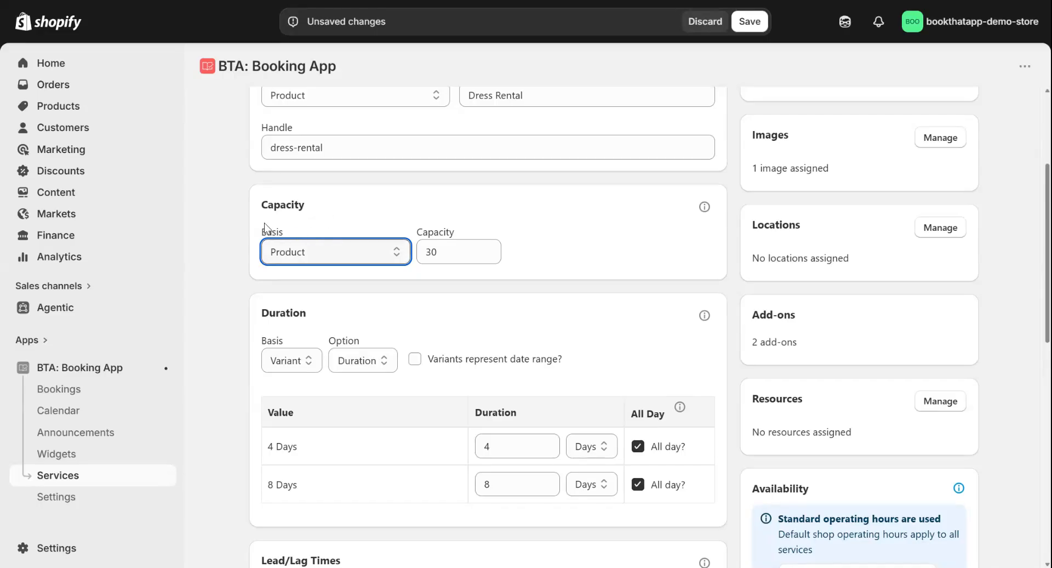
{"action": "left_click", "coordinate": [294, 214]}
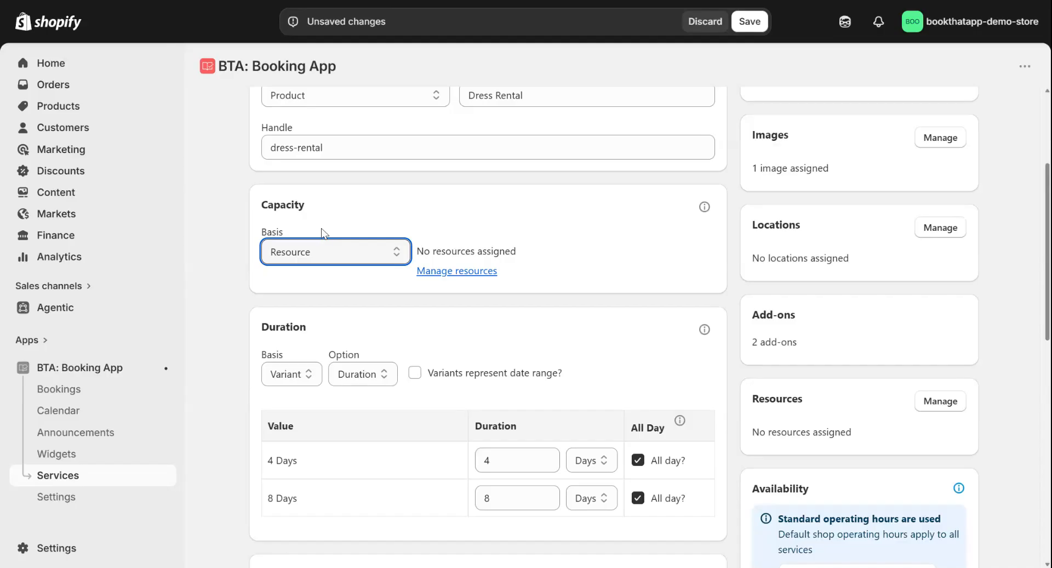
{"action": "left_click", "coordinate": [394, 203]}
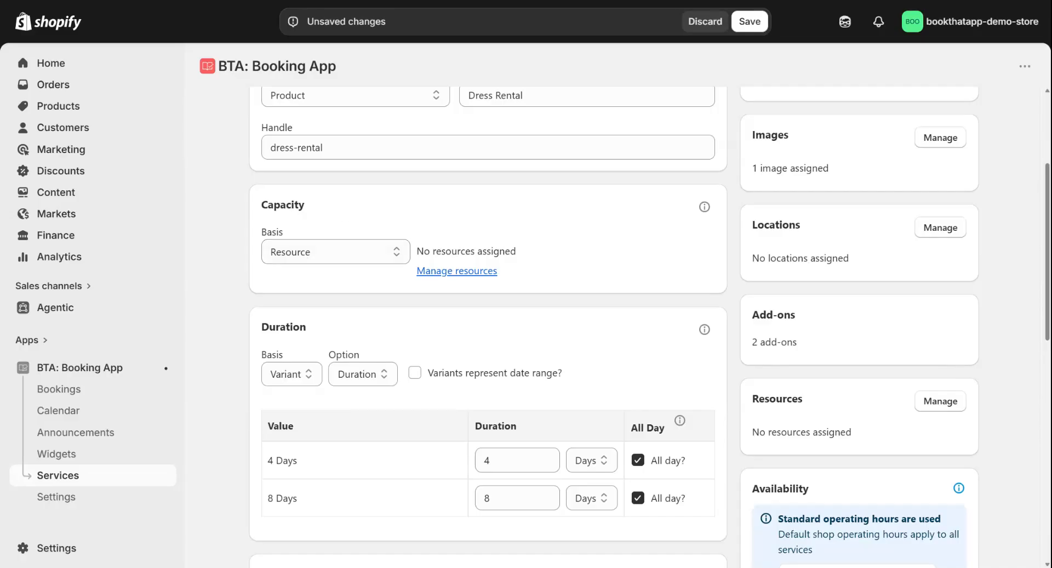
Step: Review the service's settings from the product details to the date range, and check the basis options for Duration
{"action": "scroll", "coordinate": [649, 325], "scroll_direction": "up", "scroll_amount": 5}
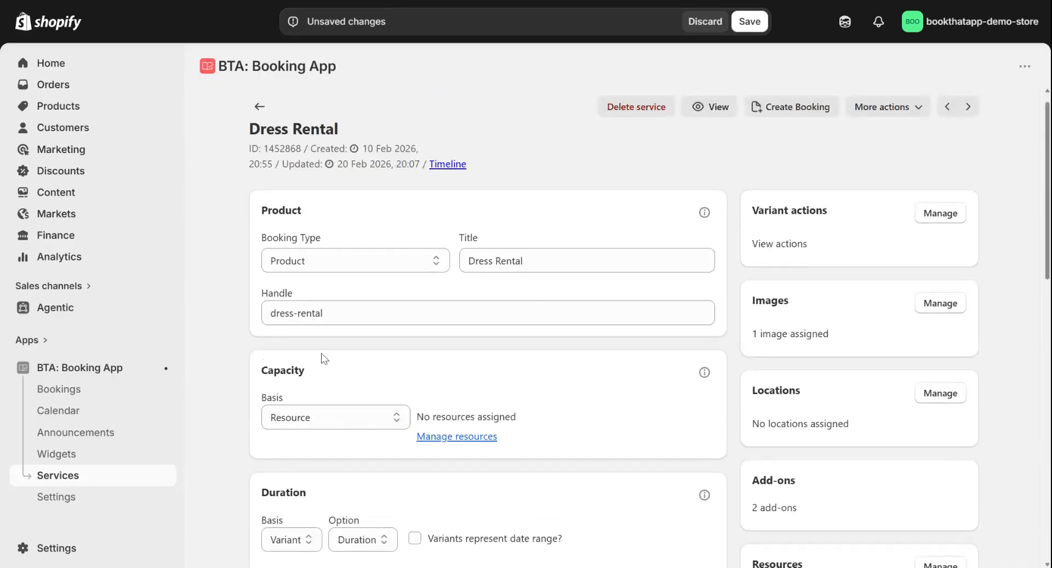
{"action": "scroll", "coordinate": [323, 353], "scroll_direction": "down", "scroll_amount": 1}
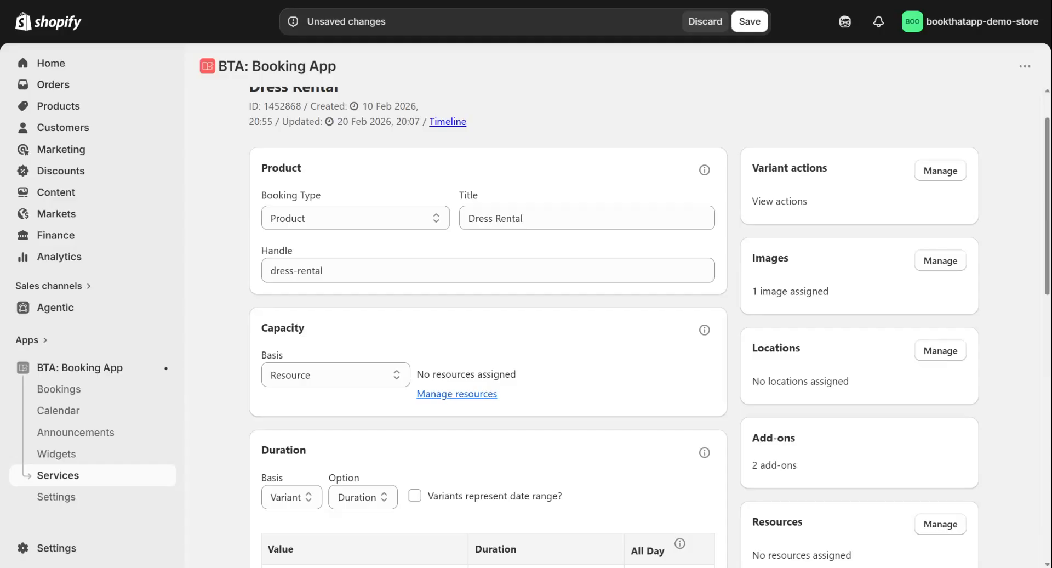
{"action": "scroll", "coordinate": [370, 129], "scroll_direction": "up", "scroll_amount": 2}
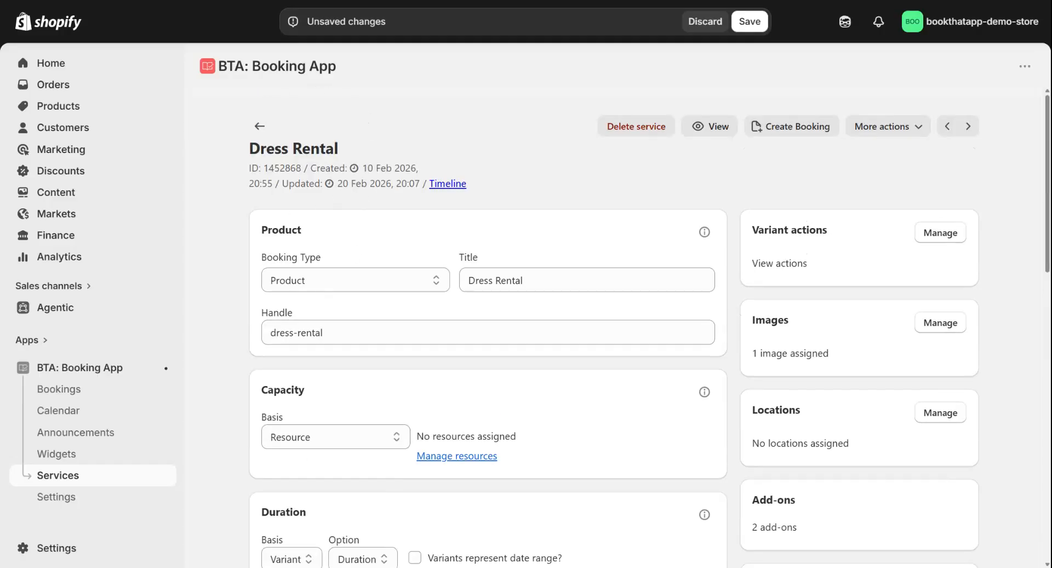
{"action": "scroll", "coordinate": [336, 395], "scroll_direction": "down", "scroll_amount": 2}
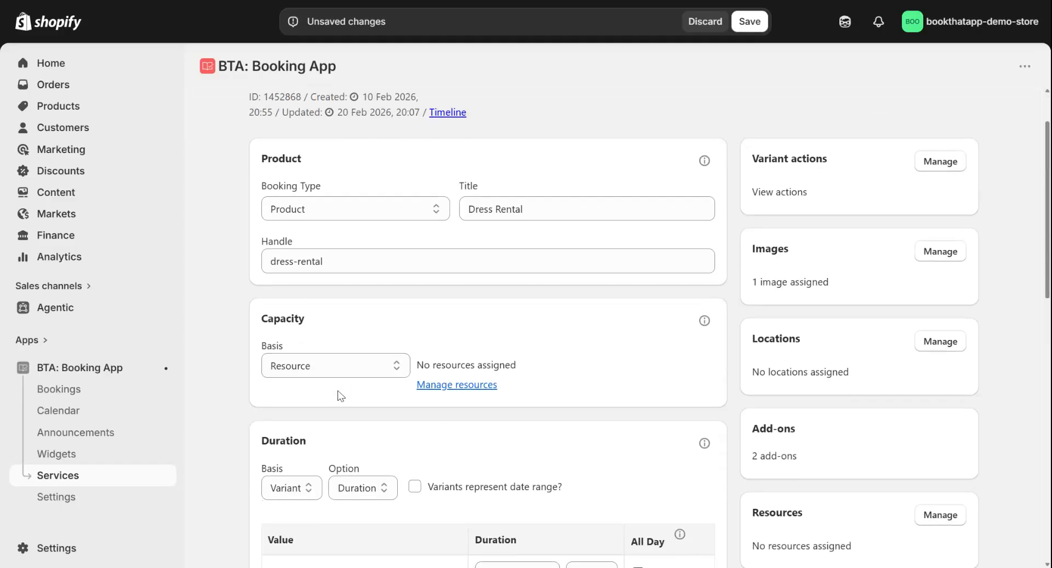
{"action": "scroll", "coordinate": [423, 394], "scroll_direction": "down", "scroll_amount": 5}
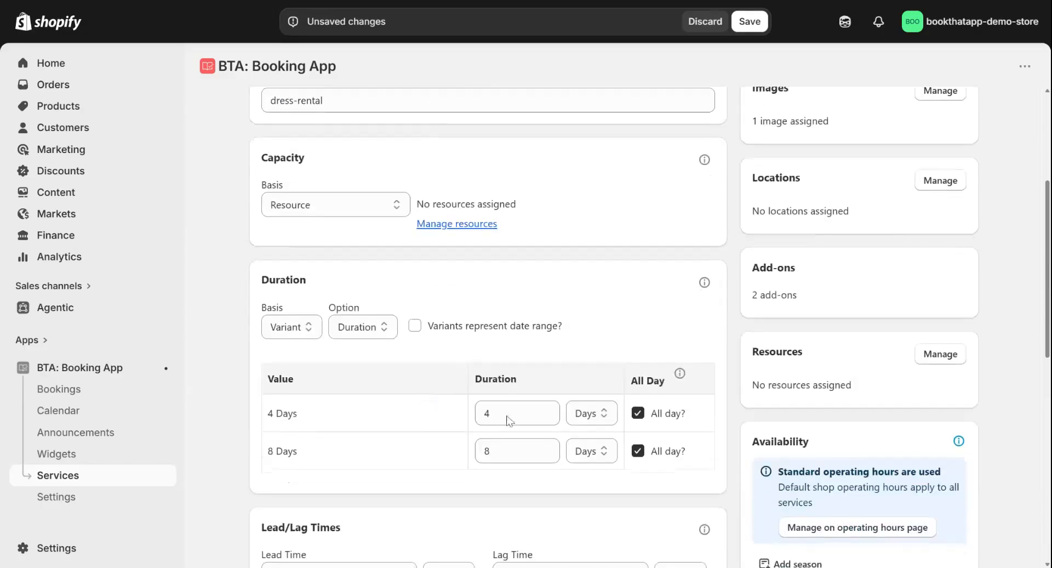
{"action": "scroll", "coordinate": [305, 201], "scroll_direction": "down", "scroll_amount": 5}
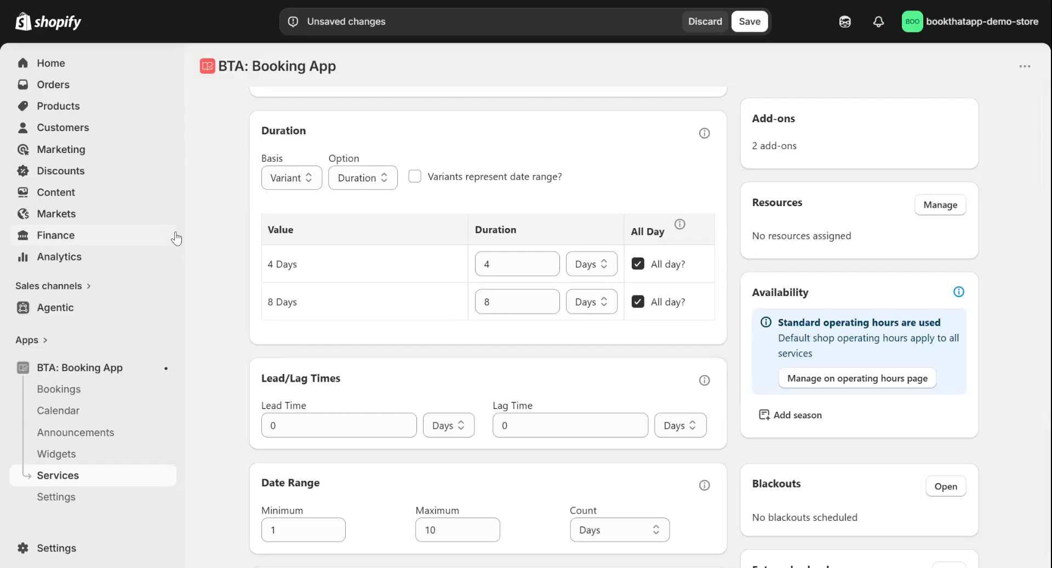
{"action": "left_click", "coordinate": [300, 181]}
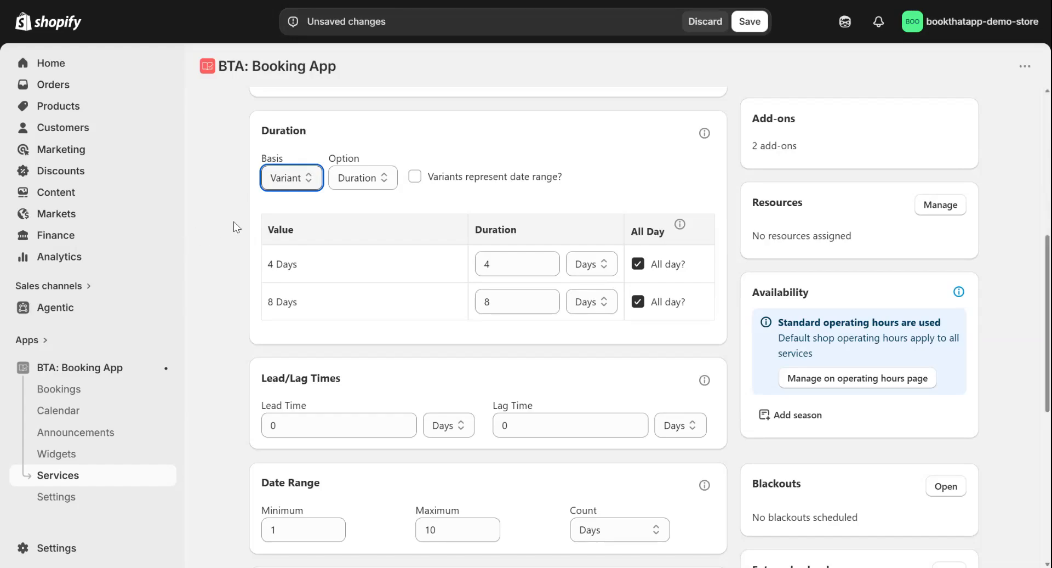
{"action": "left_click", "coordinate": [245, 242]}
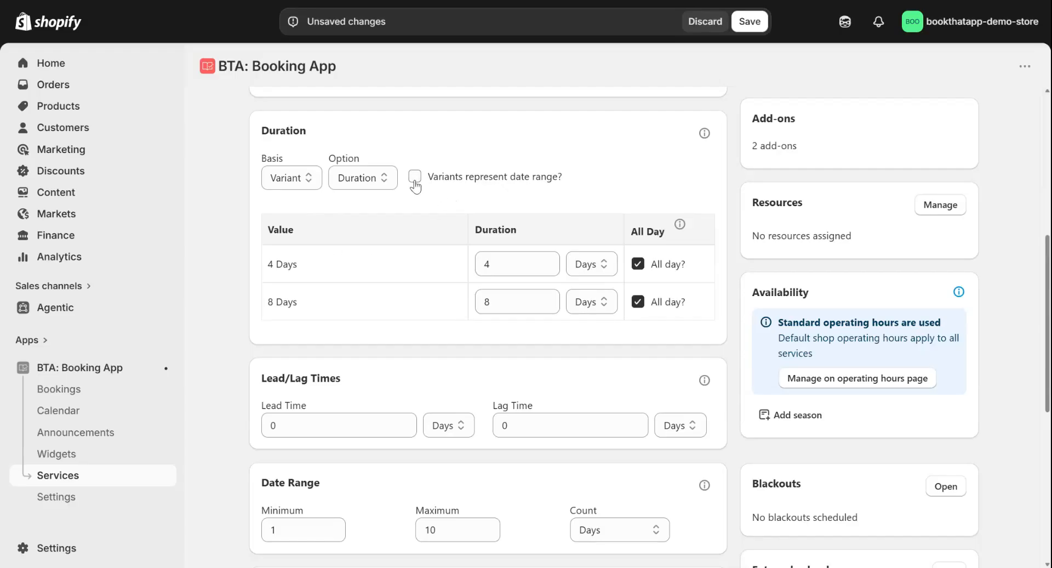
{"action": "scroll", "coordinate": [394, 205], "scroll_direction": "up", "scroll_amount": 1}
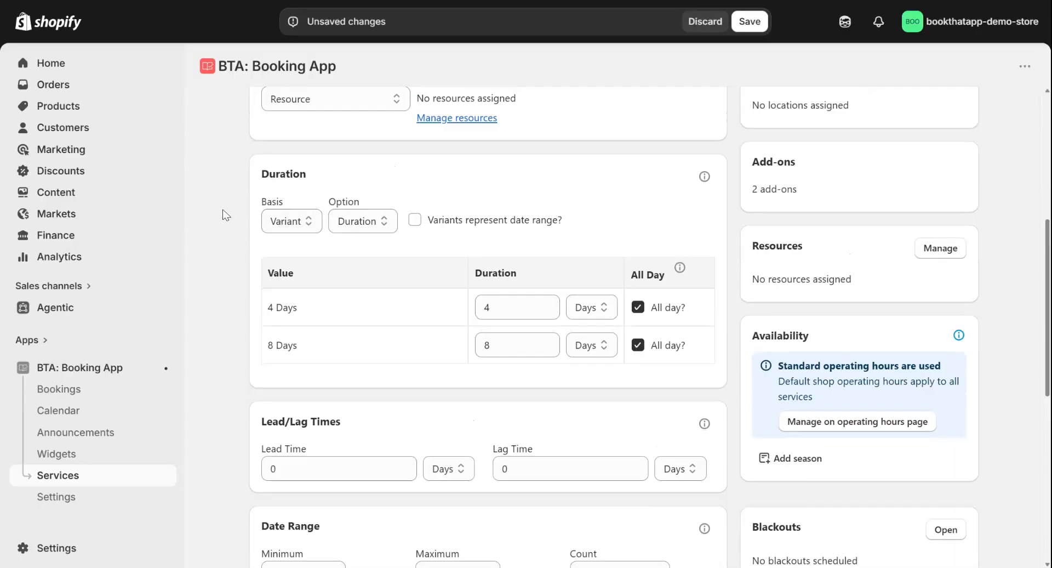
Step: Try a Product-based duration measured in Days, and return the duration basis to Variant
{"action": "left_click", "coordinate": [304, 223]}
{"action": "left_click", "coordinate": [289, 248]}
{"action": "left_click", "coordinate": [522, 232]}
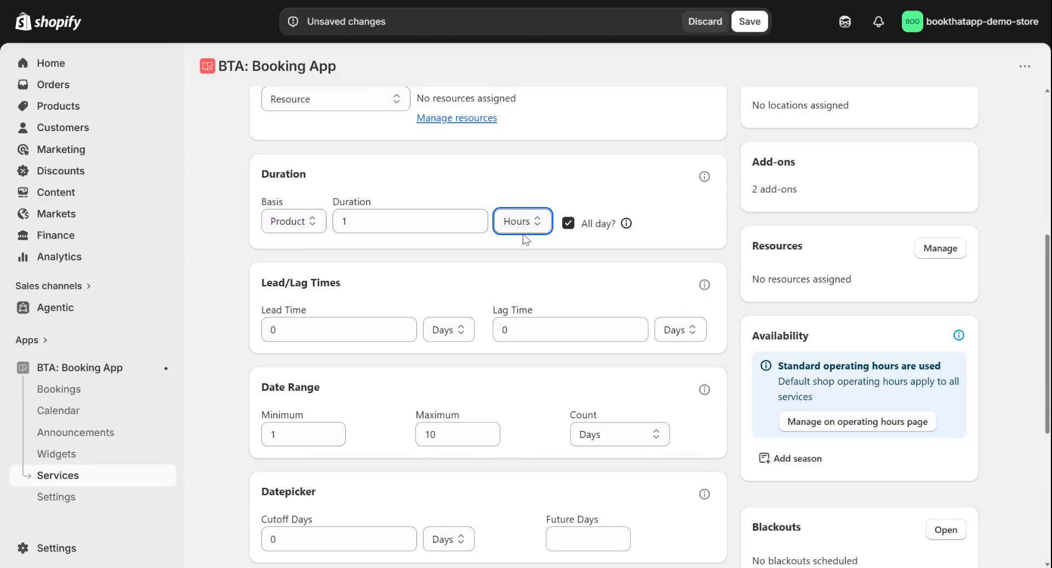
{"action": "left_click", "coordinate": [523, 278]}
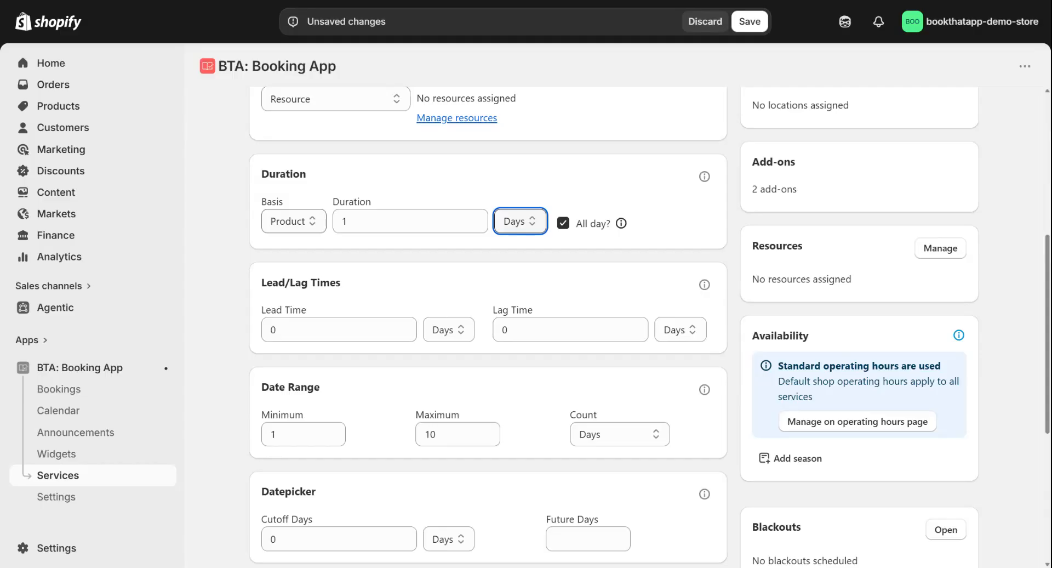
{"action": "left_click", "coordinate": [286, 226]}
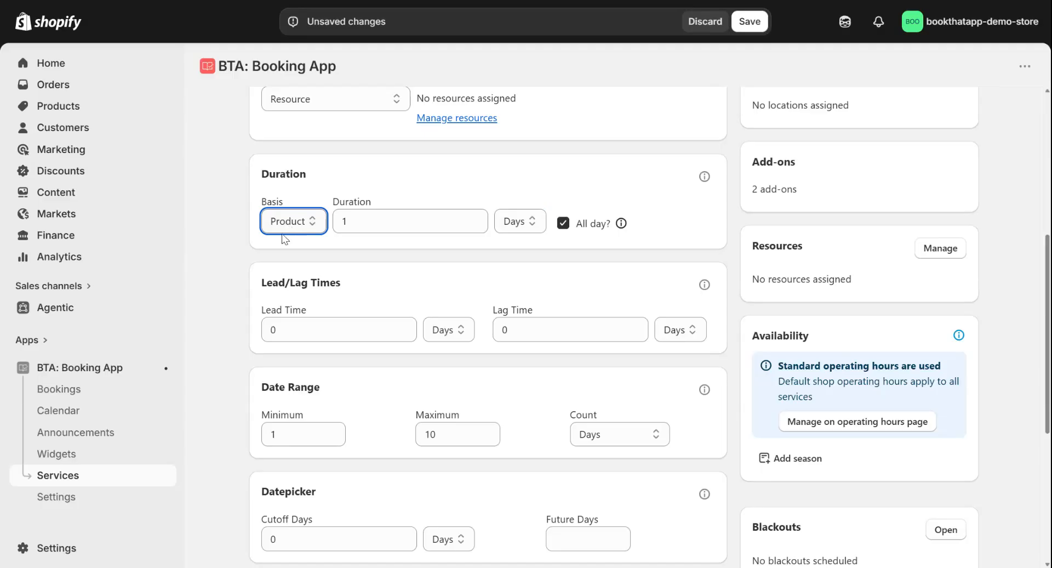
{"action": "left_click", "coordinate": [415, 252]}
Step: Try the "Variants represent date range?" option to inspect the Range From and Range To columns, and switch it back off
{"action": "left_click", "coordinate": [439, 223]}
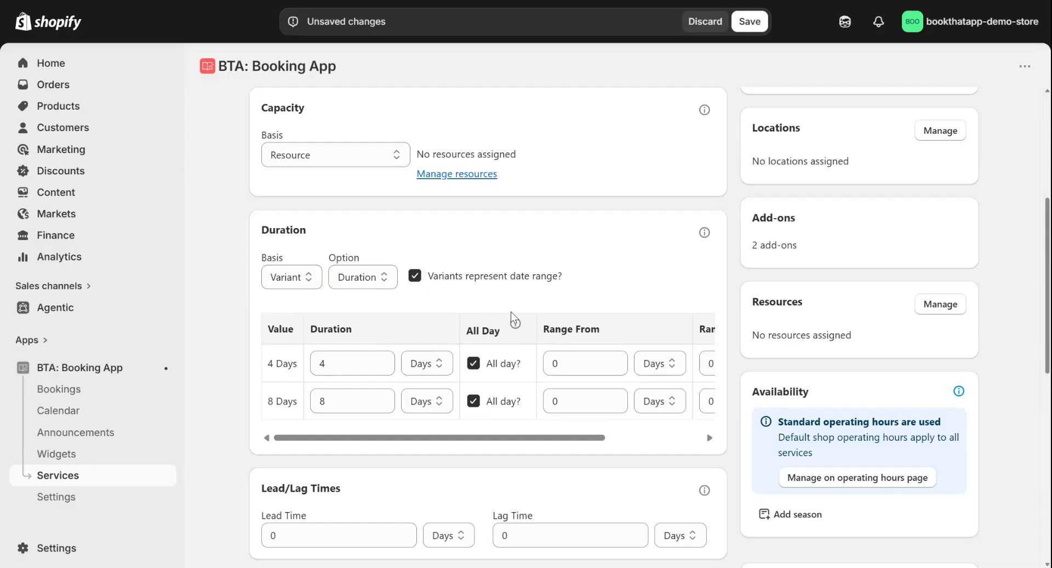
{"action": "scroll", "coordinate": [500, 312], "scroll_direction": "down", "scroll_amount": 1}
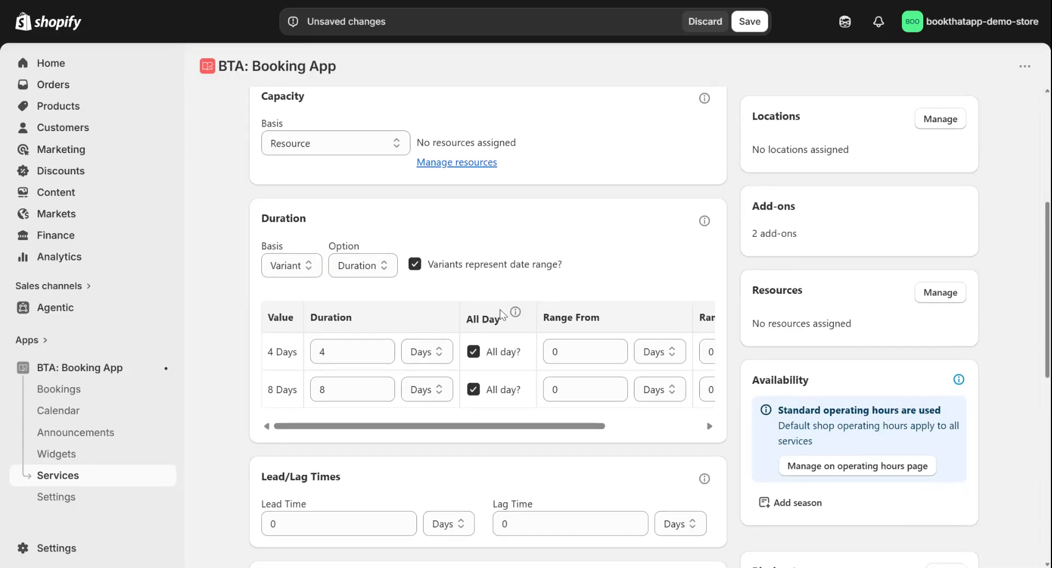
{"action": "scroll", "coordinate": [559, 351], "scroll_direction": "right", "scroll_amount": 3}
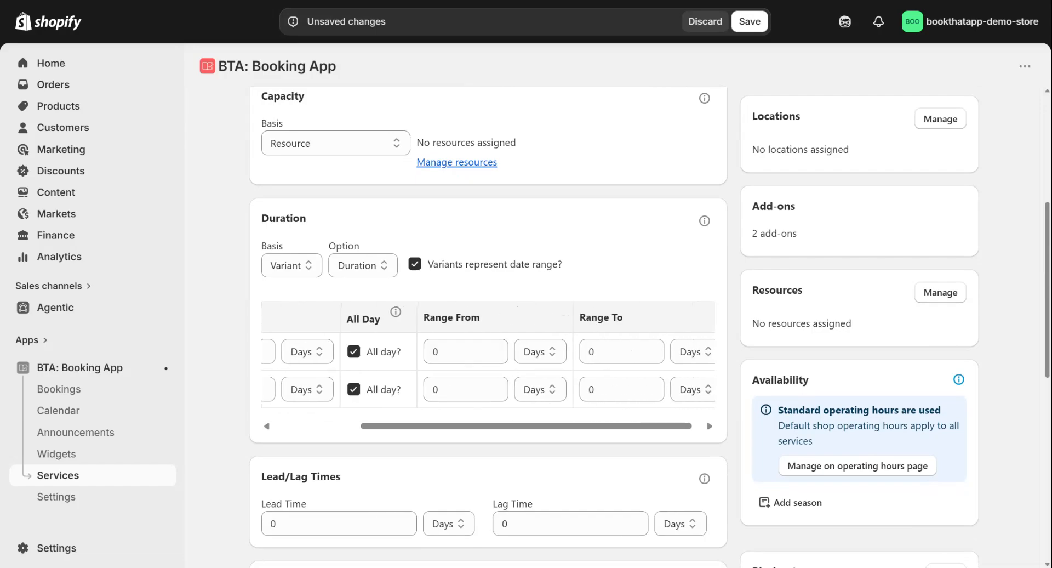
{"action": "scroll", "coordinate": [587, 332], "scroll_direction": "right", "scroll_amount": 1}
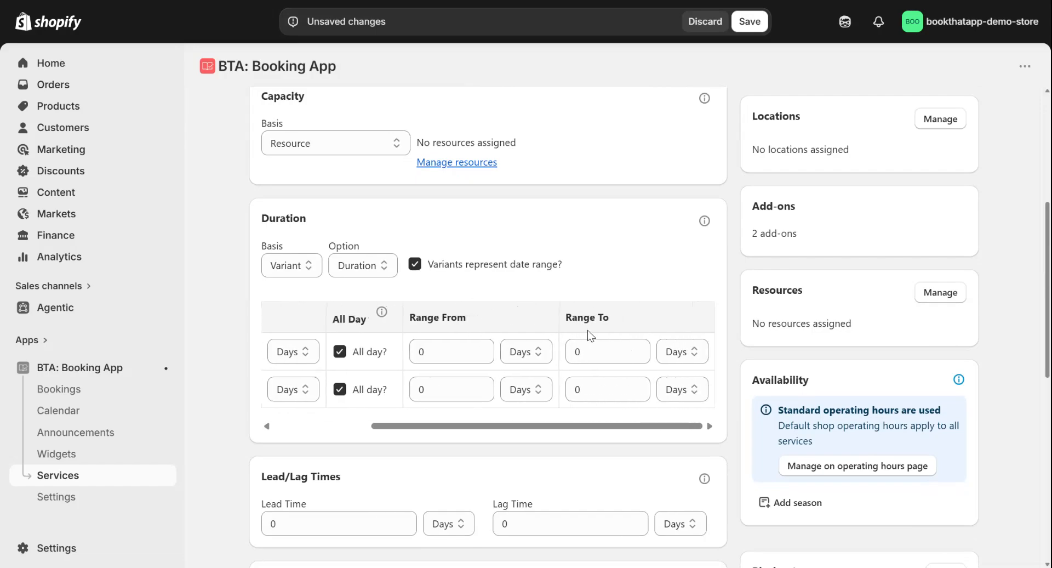
{"action": "scroll", "coordinate": [368, 368], "scroll_direction": "left", "scroll_amount": 3}
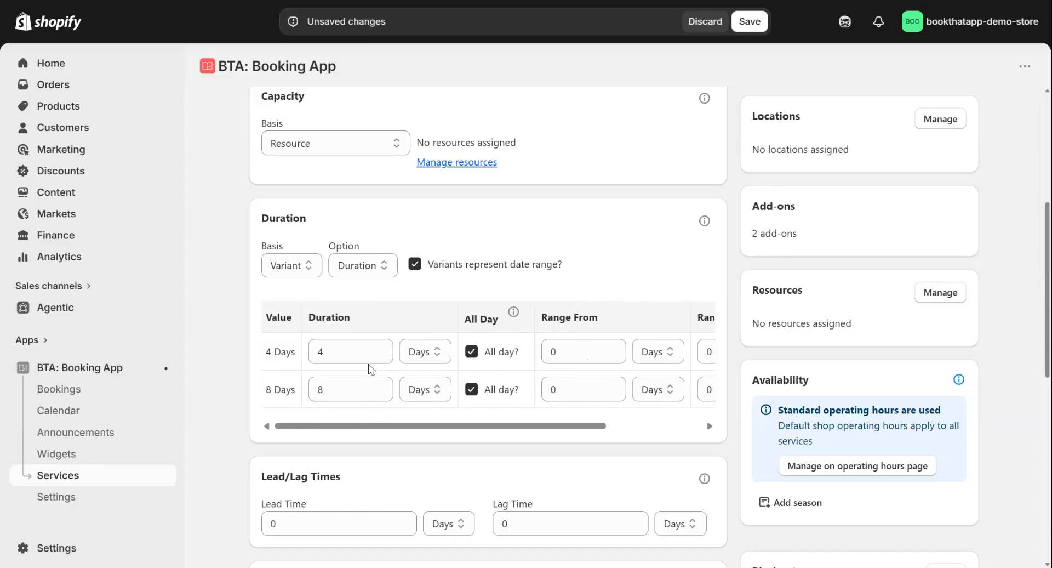
{"action": "scroll", "coordinate": [384, 356], "scroll_direction": "right", "scroll_amount": 2}
{"action": "left_click", "coordinate": [414, 264]}
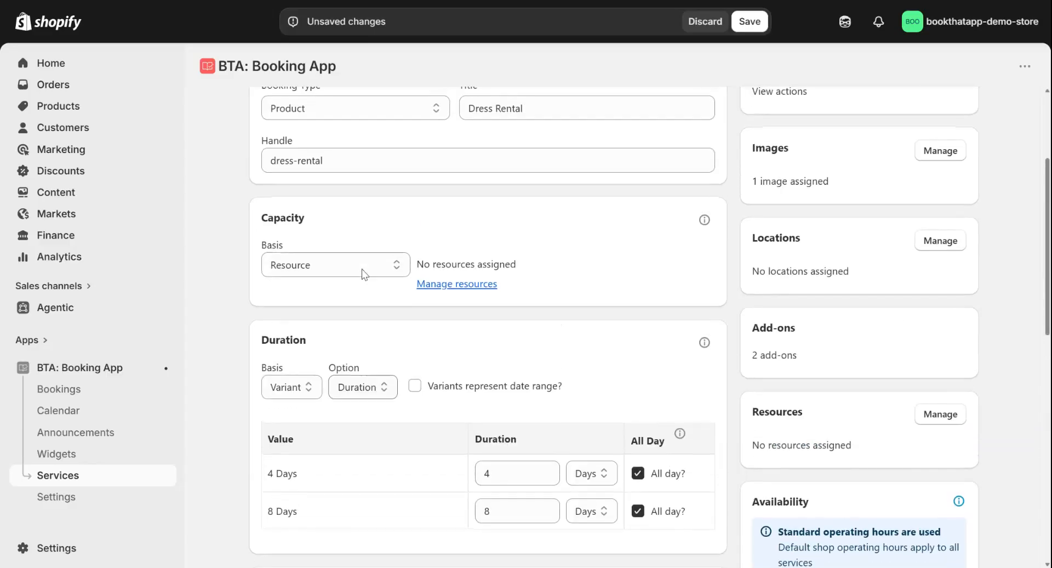
{"action": "scroll", "coordinate": [324, 300], "scroll_direction": "down", "scroll_amount": 2}
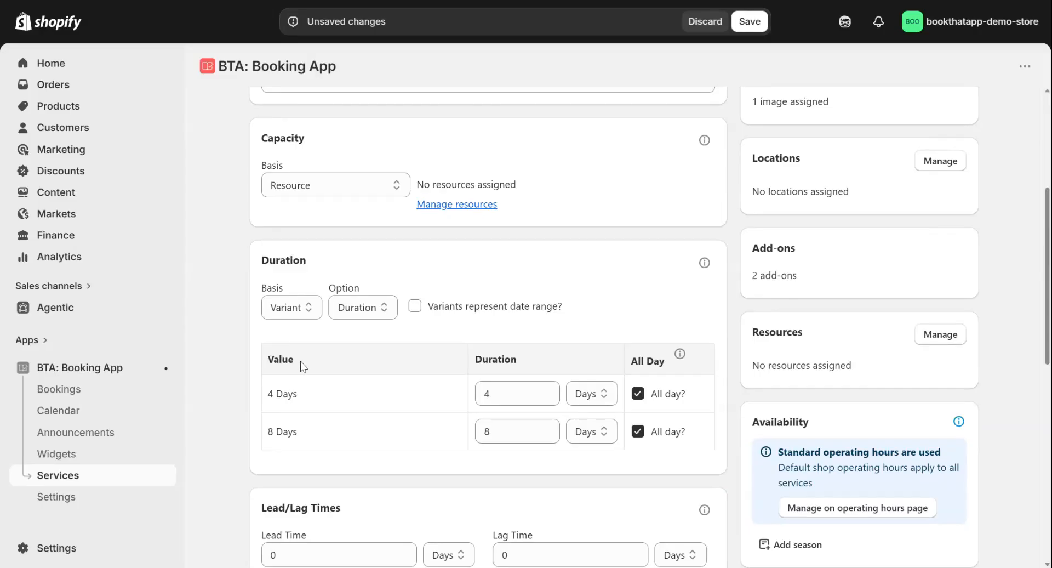
{"action": "scroll", "coordinate": [487, 274], "scroll_direction": "down", "scroll_amount": 2}
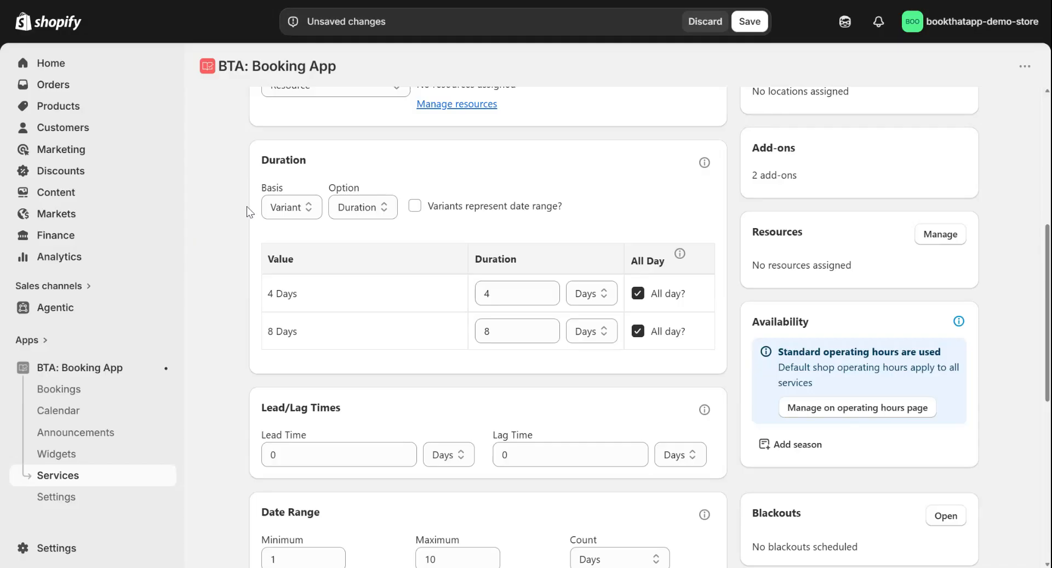
Step: Open the booking app's settings and go to the Order processing settings
{"action": "left_click", "coordinate": [57, 496]}
{"action": "scroll", "coordinate": [373, 293], "scroll_direction": "down", "scroll_amount": 5}
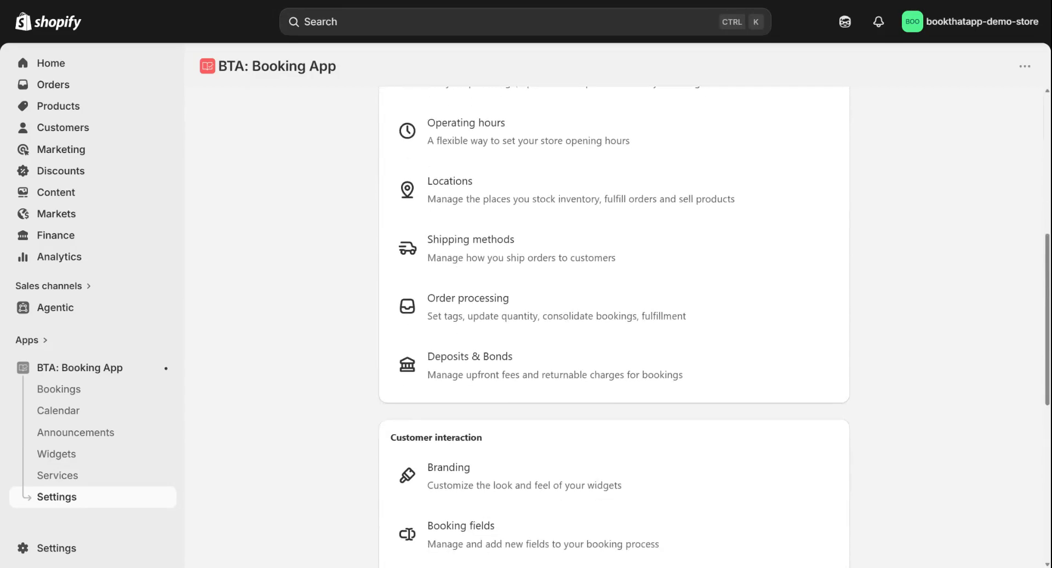
{"action": "scroll", "coordinate": [373, 293], "scroll_direction": "up", "scroll_amount": 1}
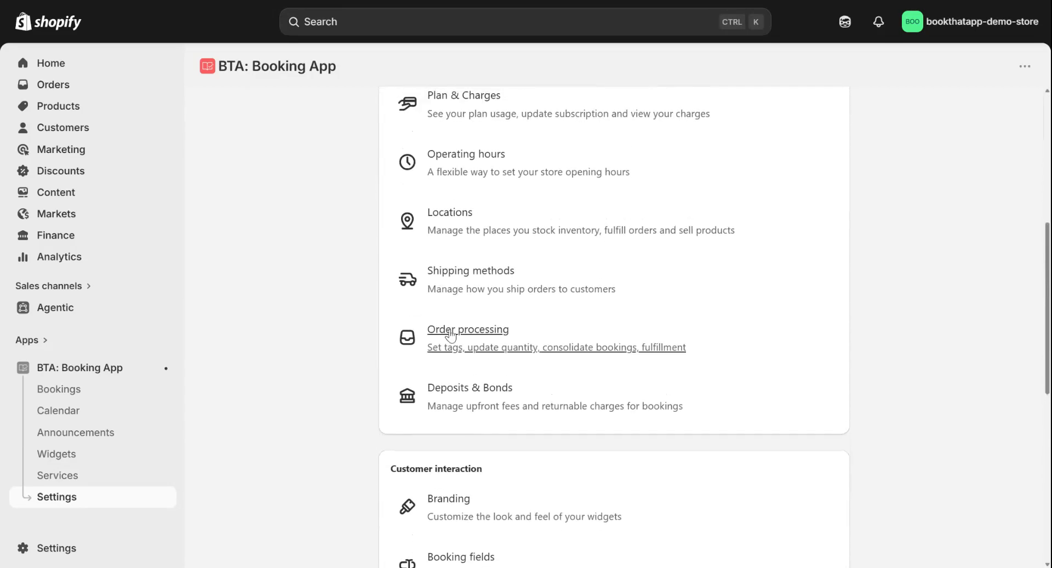
{"action": "left_click", "coordinate": [430, 343]}
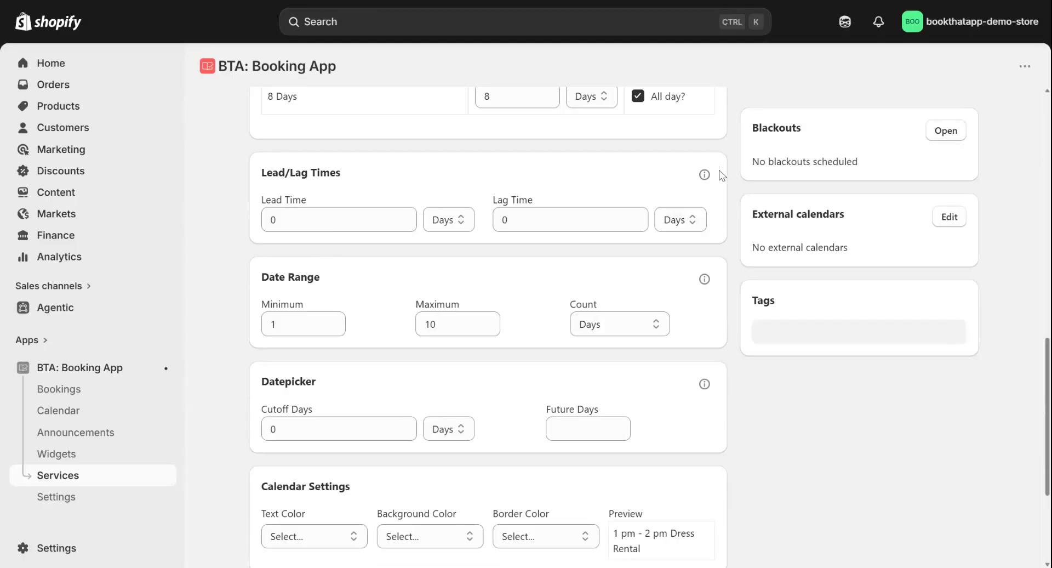
Step: Review the Dress Rental service's Lead/Lag Times, Date Range and Datepicker settings down to the waitlist, checking the Count field of the date range
{"action": "mouse_move", "coordinate": [704, 174]}
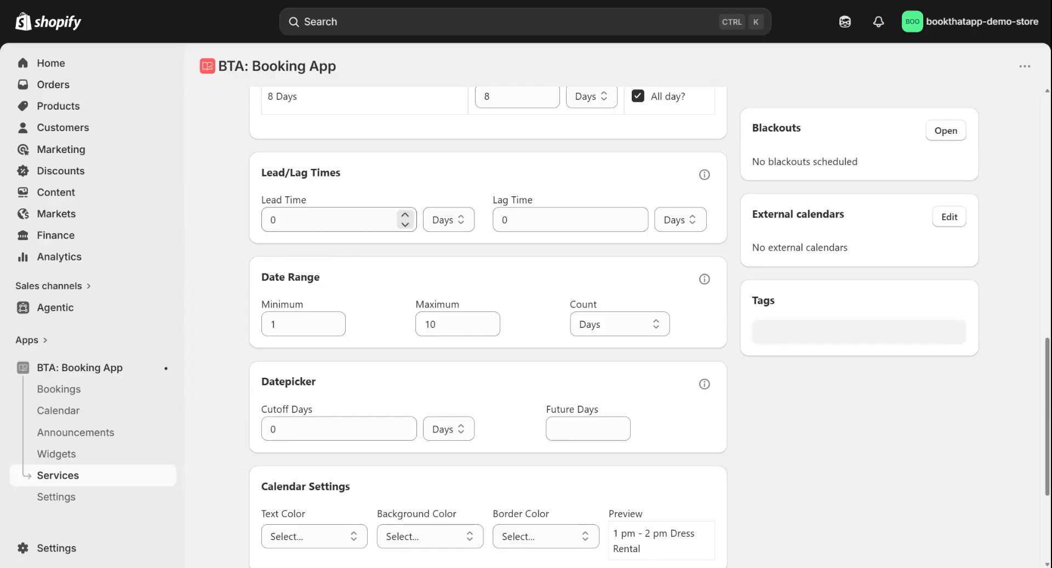
{"action": "scroll", "coordinate": [265, 291], "scroll_direction": "down", "scroll_amount": 1}
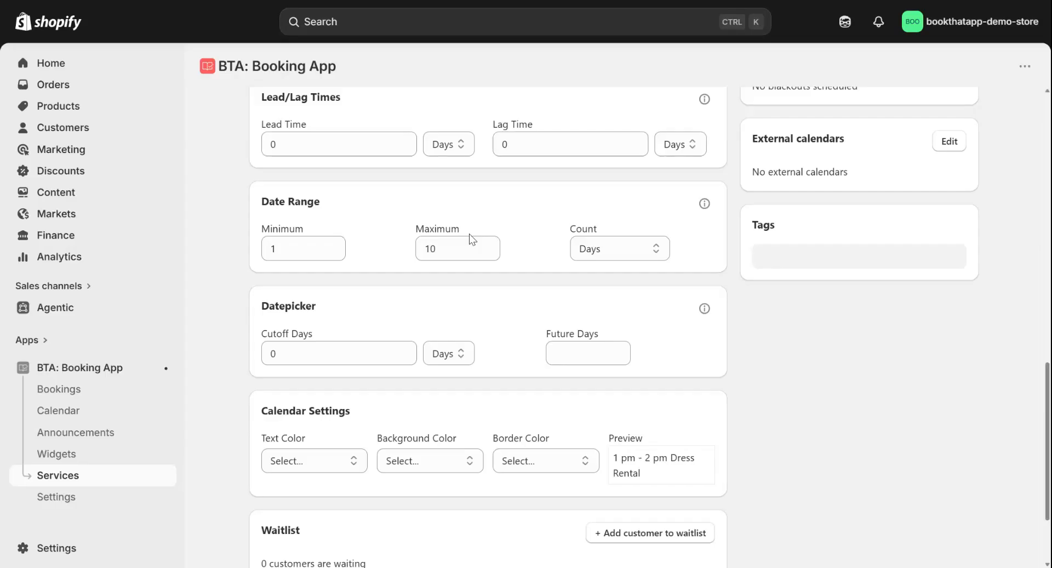
{"action": "scroll", "coordinate": [373, 260], "scroll_direction": "down", "scroll_amount": 1}
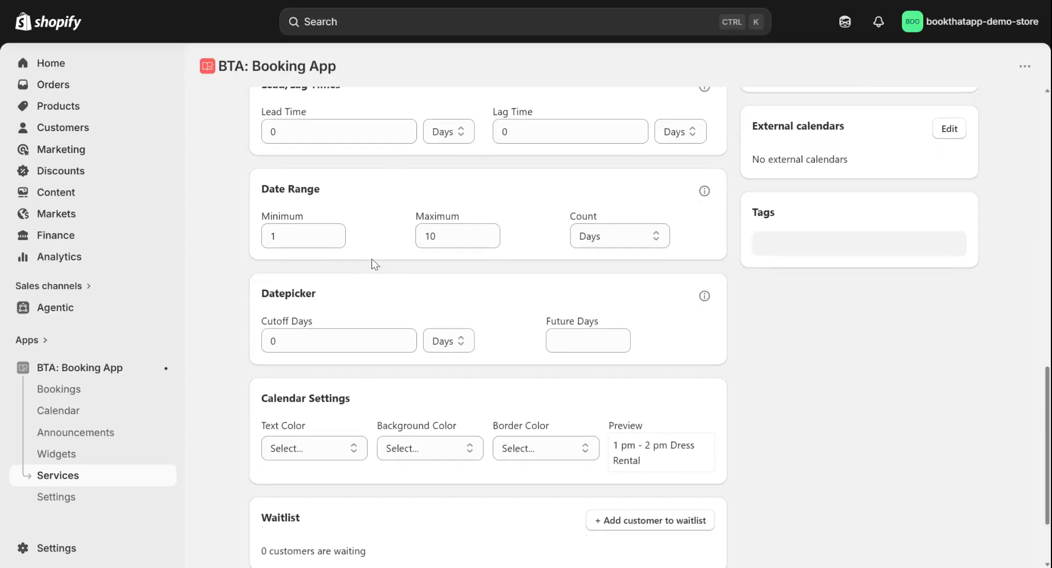
{"action": "scroll", "coordinate": [373, 262], "scroll_direction": "down", "scroll_amount": 1}
{"action": "left_click", "coordinate": [634, 219]}
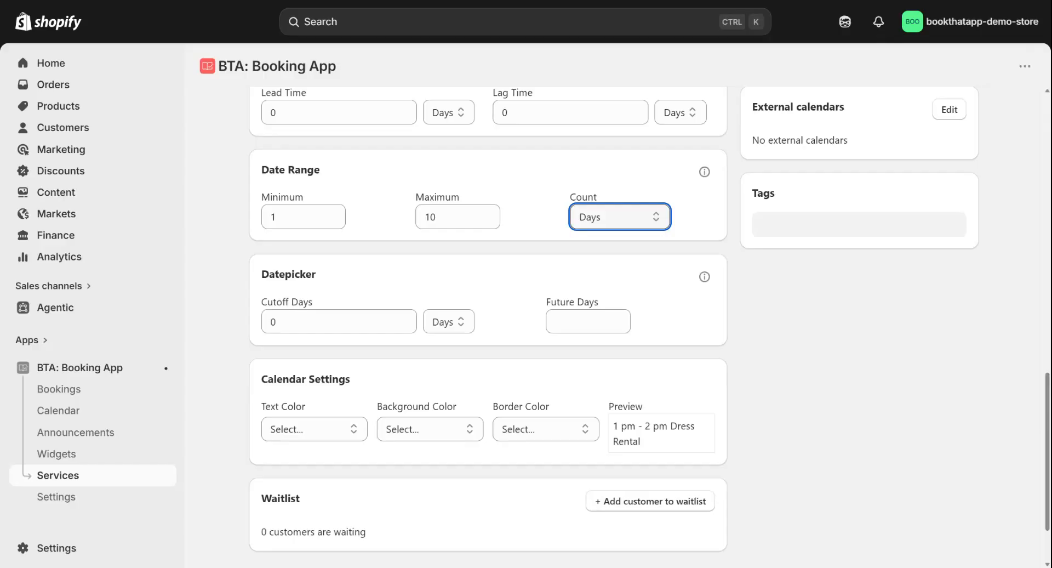
{"action": "scroll", "coordinate": [374, 230], "scroll_direction": "down", "scroll_amount": 2}
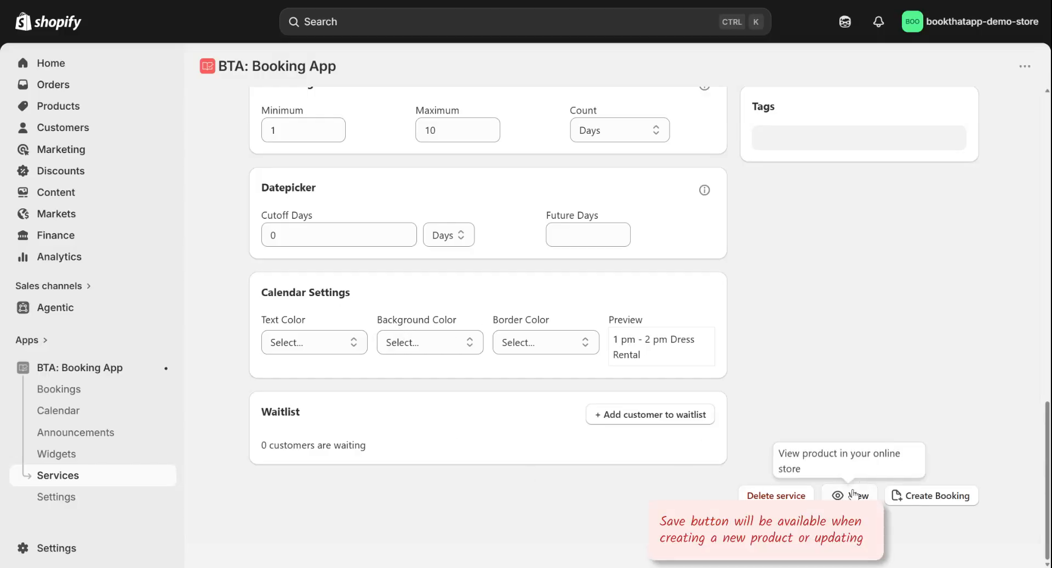
Step: Return to the service's Availability section and open its operating hours management page
{"action": "scroll", "coordinate": [831, 263], "scroll_direction": "up", "scroll_amount": 15}
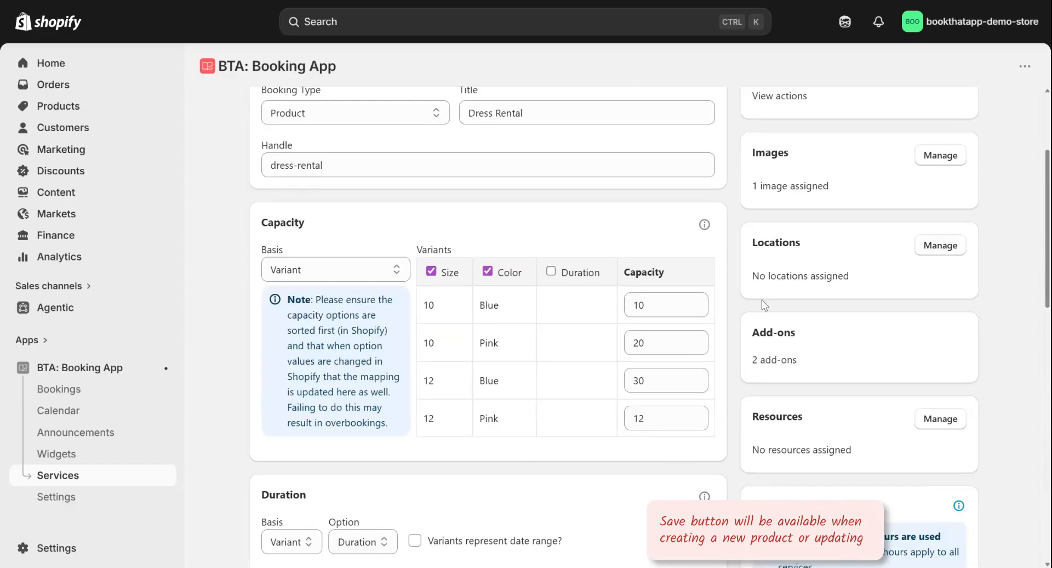
{"action": "scroll", "coordinate": [784, 258], "scroll_direction": "down", "scroll_amount": 2}
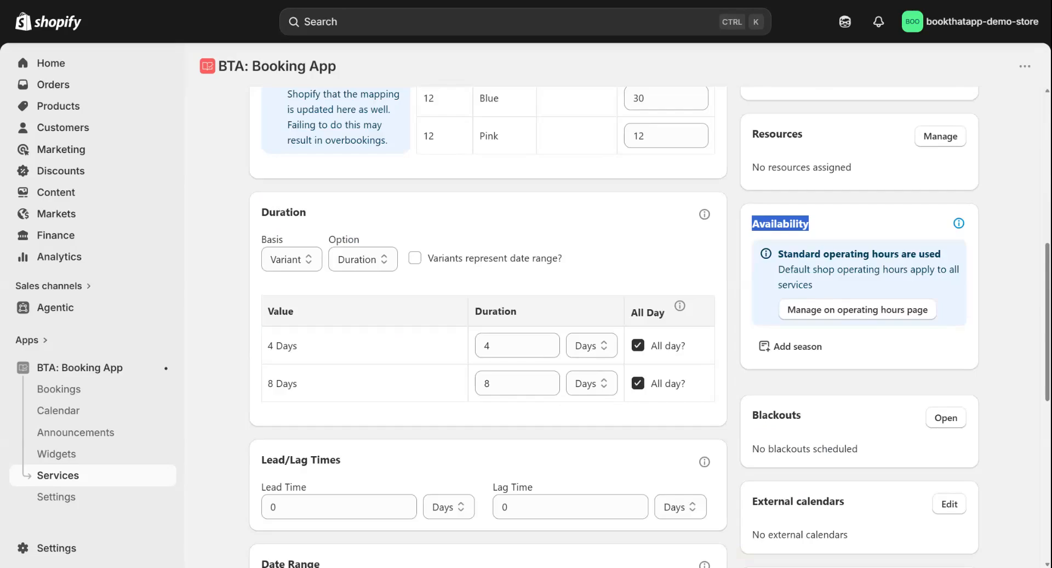
{"action": "left_click", "coordinate": [849, 226]}
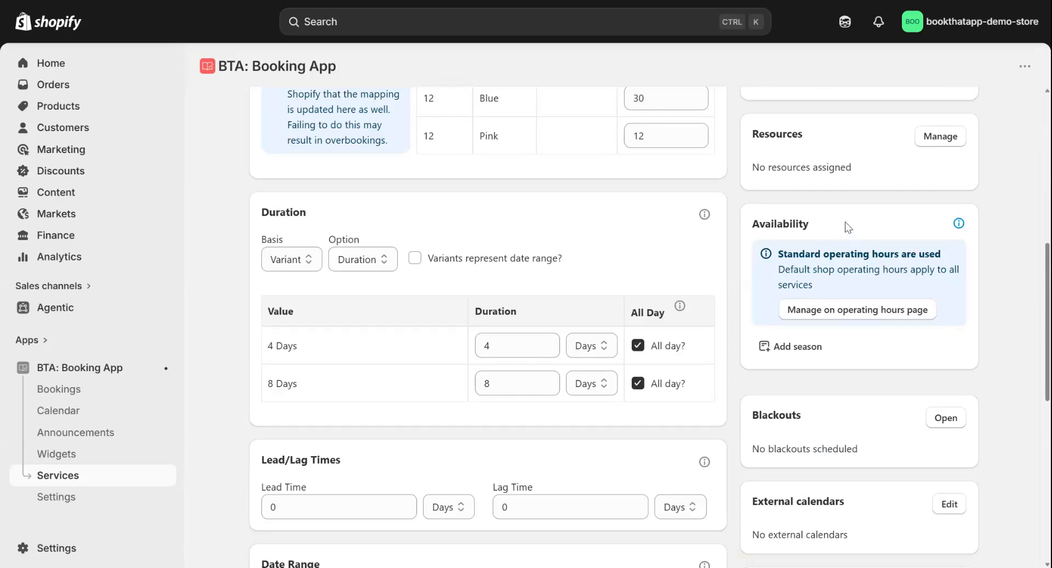
{"action": "left_click", "coordinate": [837, 311]}
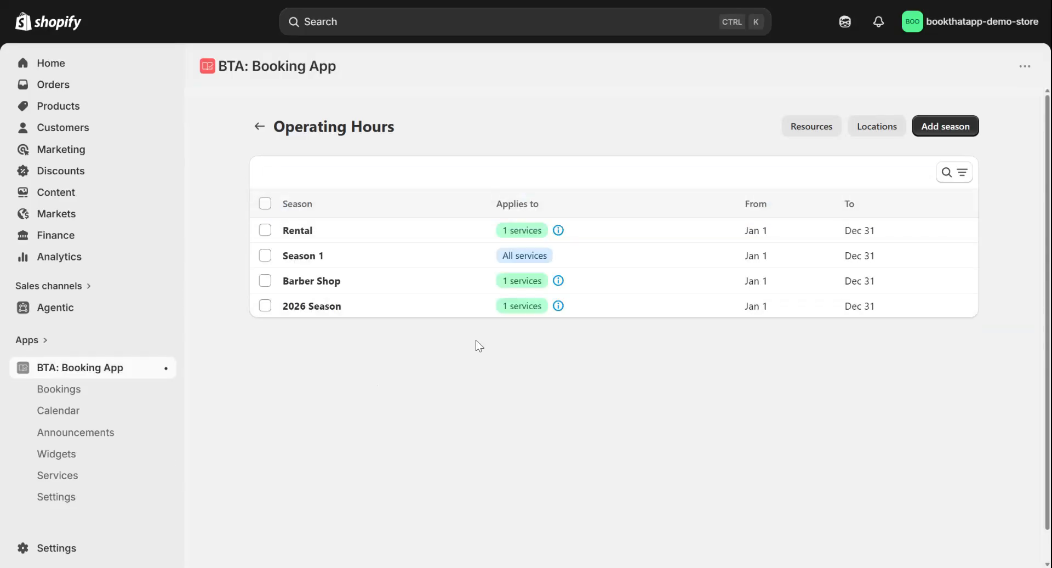
Step: Start a new operating hours season, 2026 Season from Jan 1 to Dec 31, and assign the Dress Rental service to it
{"action": "left_click", "coordinate": [950, 128]}
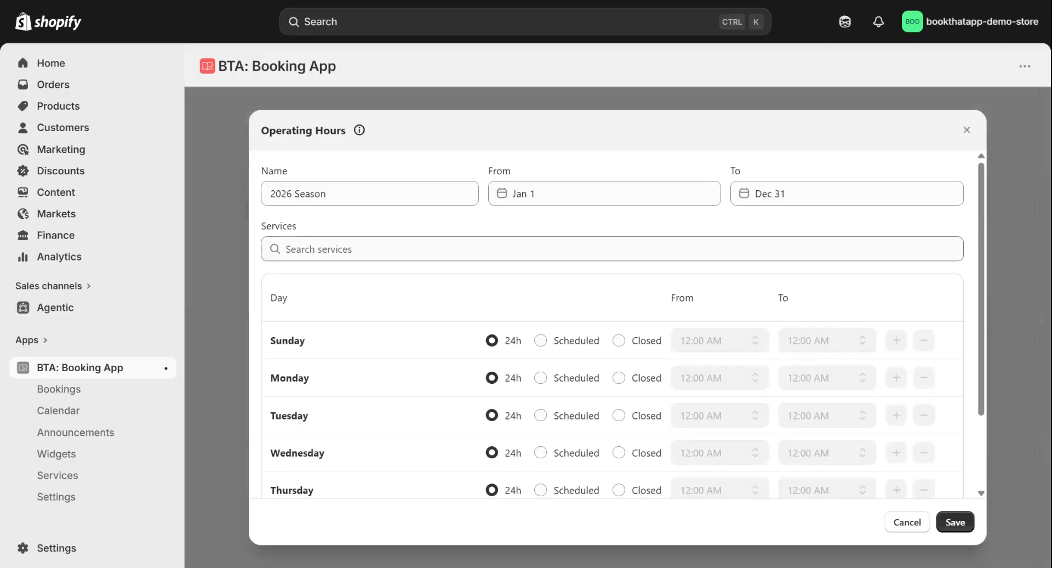
{"action": "left_click", "coordinate": [612, 249]}
{"action": "type", "text": "dress"}
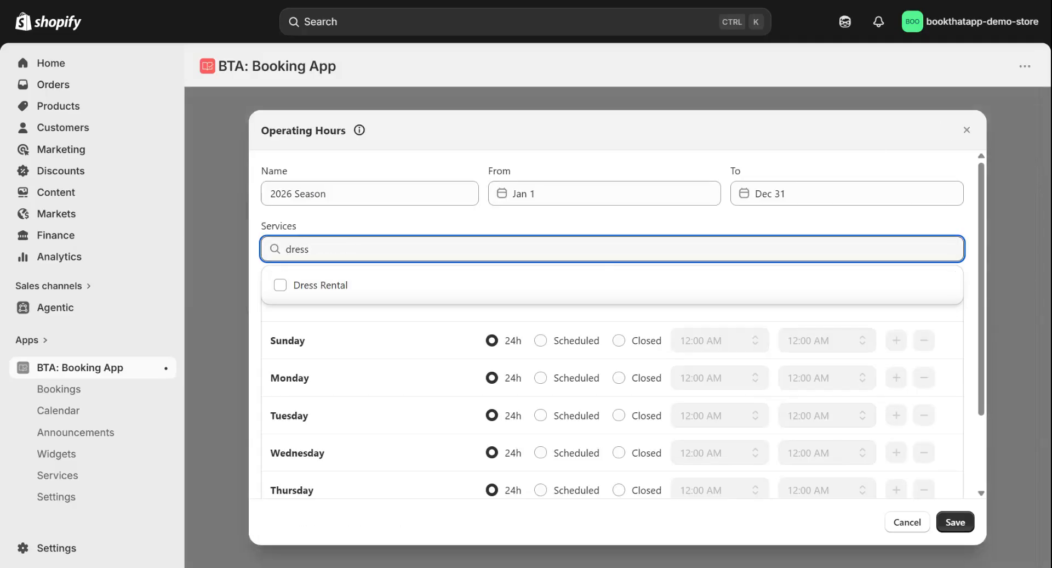
{"action": "left_click", "coordinate": [337, 283]}
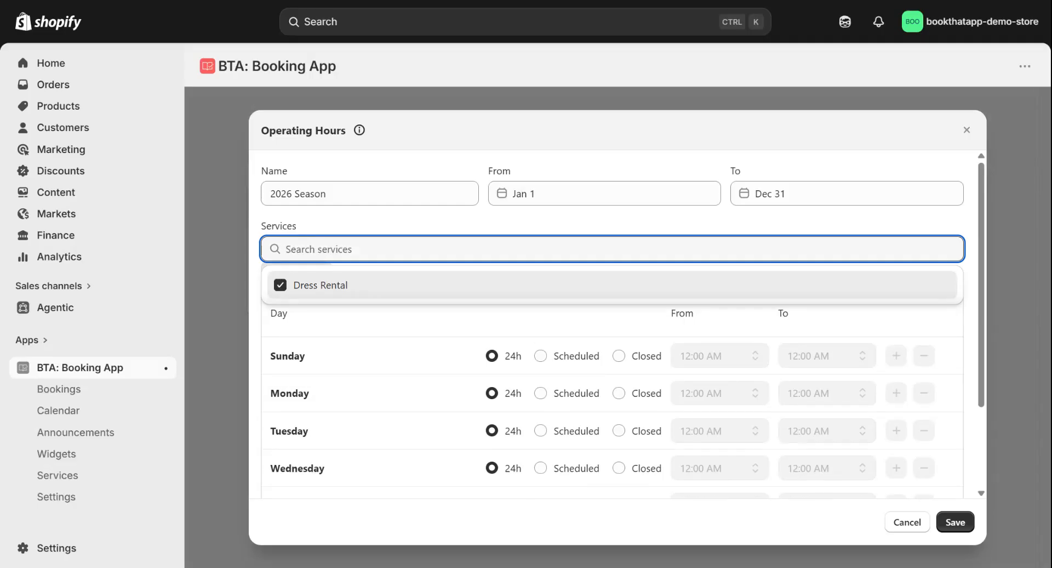
{"action": "left_click", "coordinate": [363, 291]}
{"action": "left_click", "coordinate": [362, 292]}
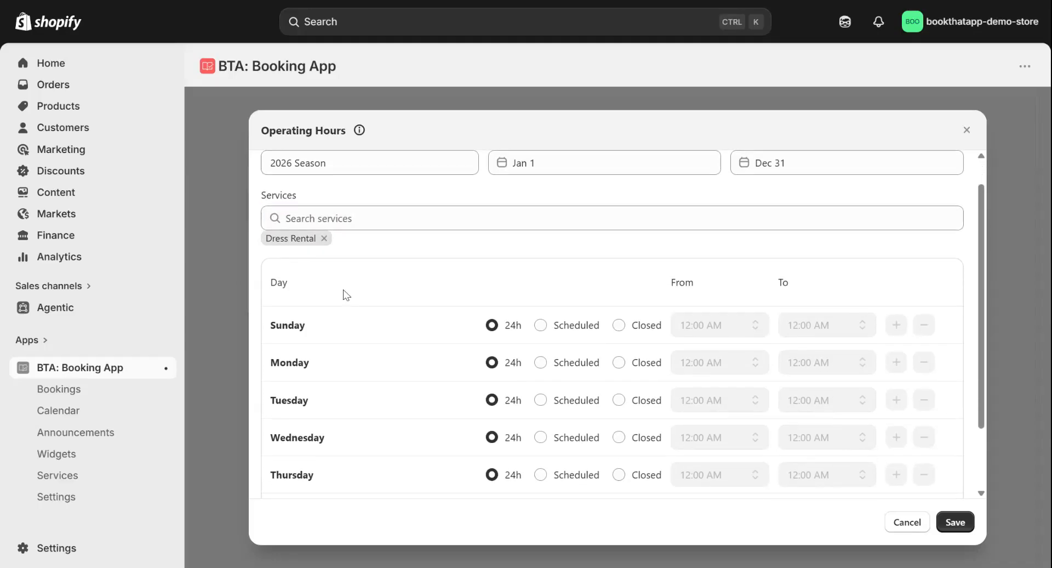
Step: Try Scheduled and Closed for Sunday, return it to 24h, mark Saturday as Closed, and leave the season dialog
{"action": "scroll", "coordinate": [495, 271], "scroll_direction": "down", "scroll_amount": 2}
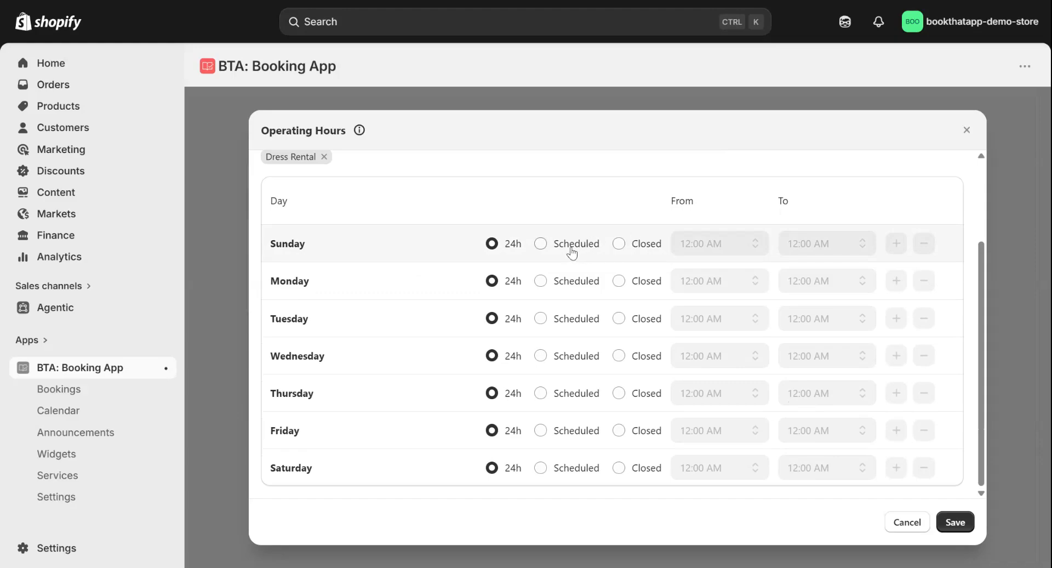
{"action": "left_click", "coordinate": [540, 243]}
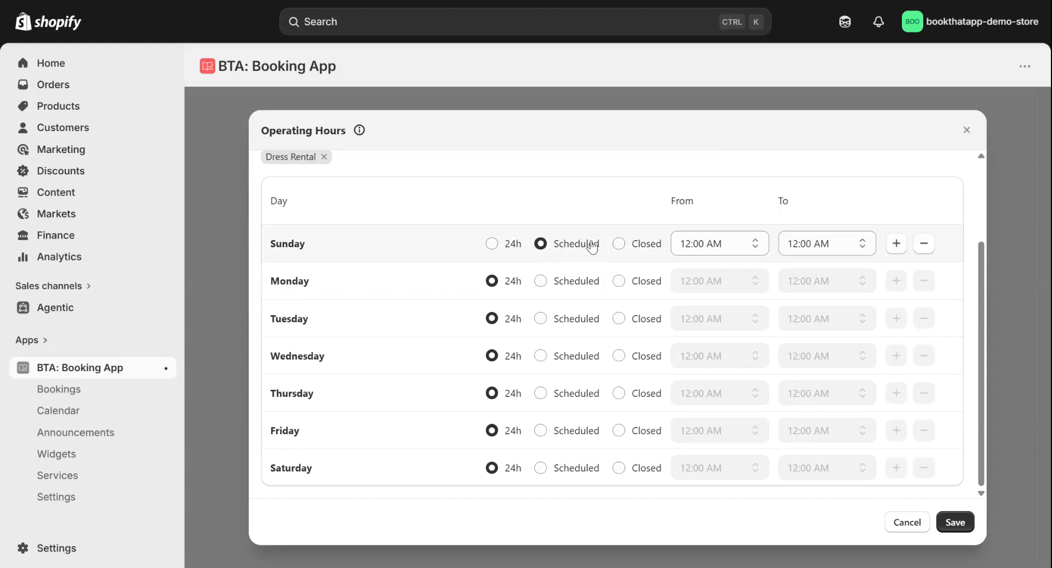
{"action": "left_click", "coordinate": [618, 244]}
{"action": "left_click", "coordinate": [491, 243]}
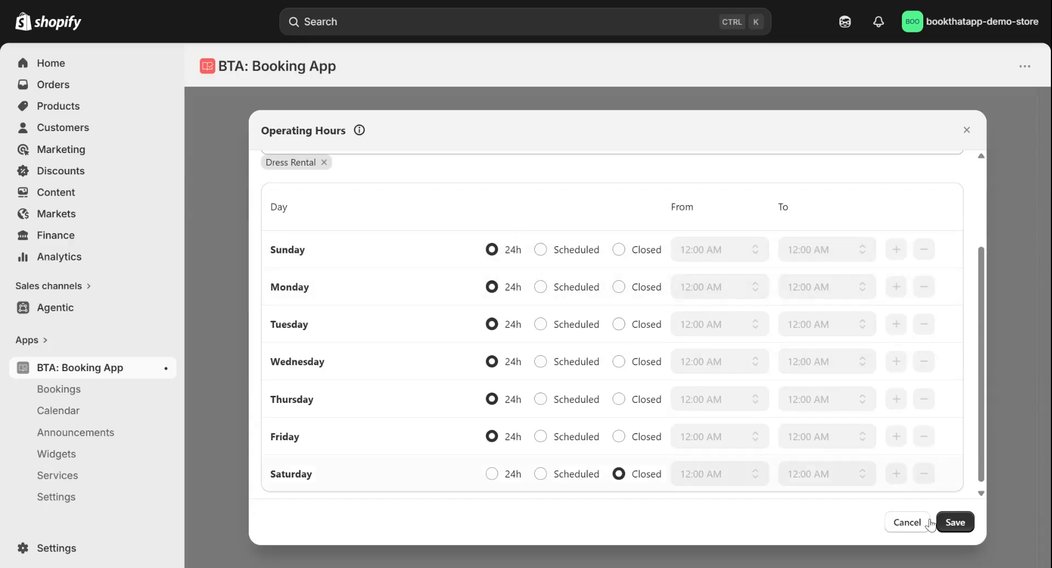
{"action": "left_click", "coordinate": [954, 521]}
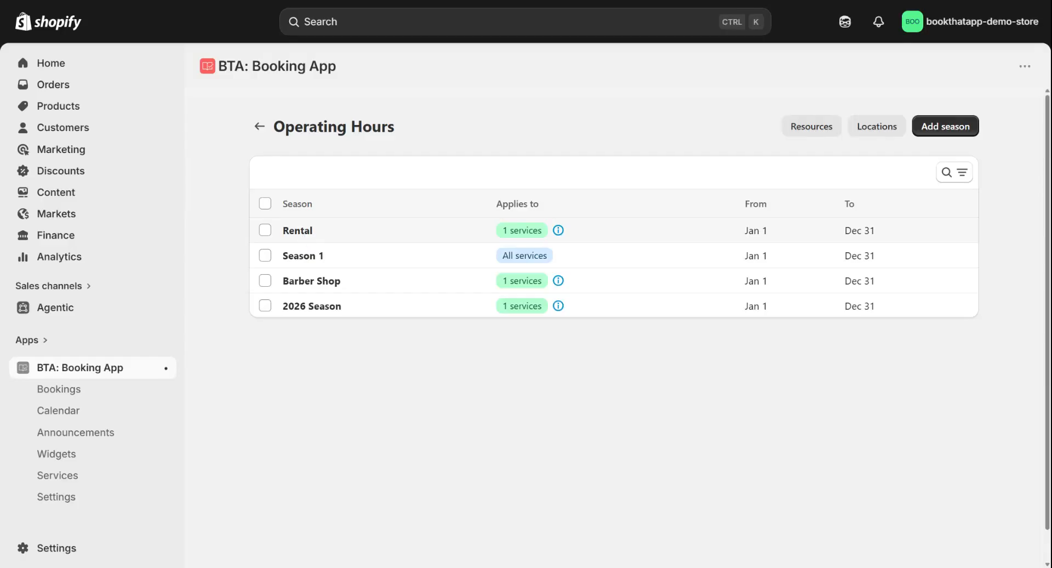
Step: Go to the booking widgets, browse down to the types that can be added, and examine the Rentals type's description
{"action": "scroll", "coordinate": [613, 230], "scroll_direction": "down", "scroll_amount": 1}
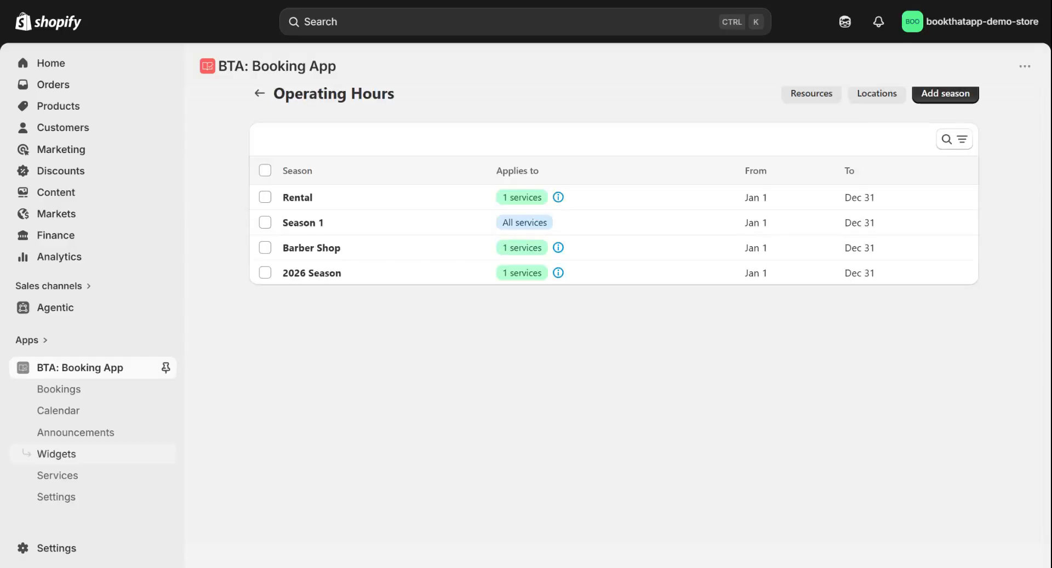
{"action": "left_click", "coordinate": [71, 463]}
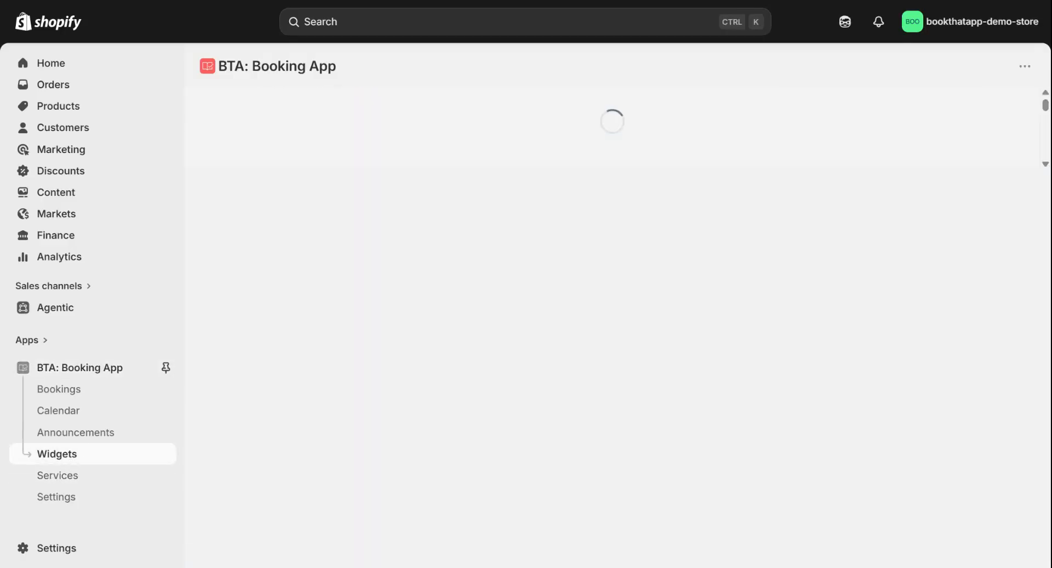
{"action": "scroll", "coordinate": [343, 277], "scroll_direction": "down", "scroll_amount": 2}
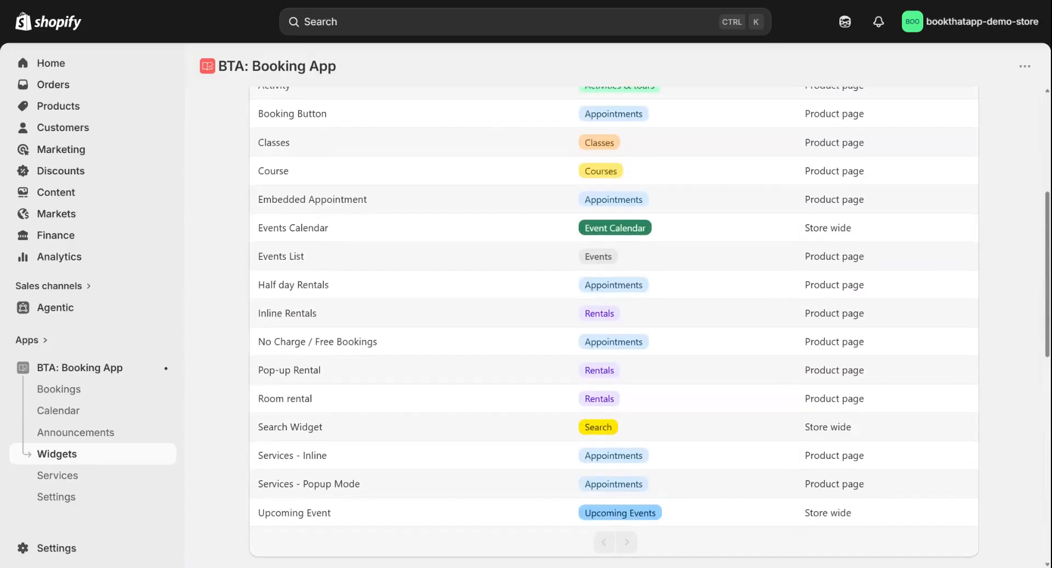
{"action": "scroll", "coordinate": [359, 348], "scroll_direction": "down", "scroll_amount": 5}
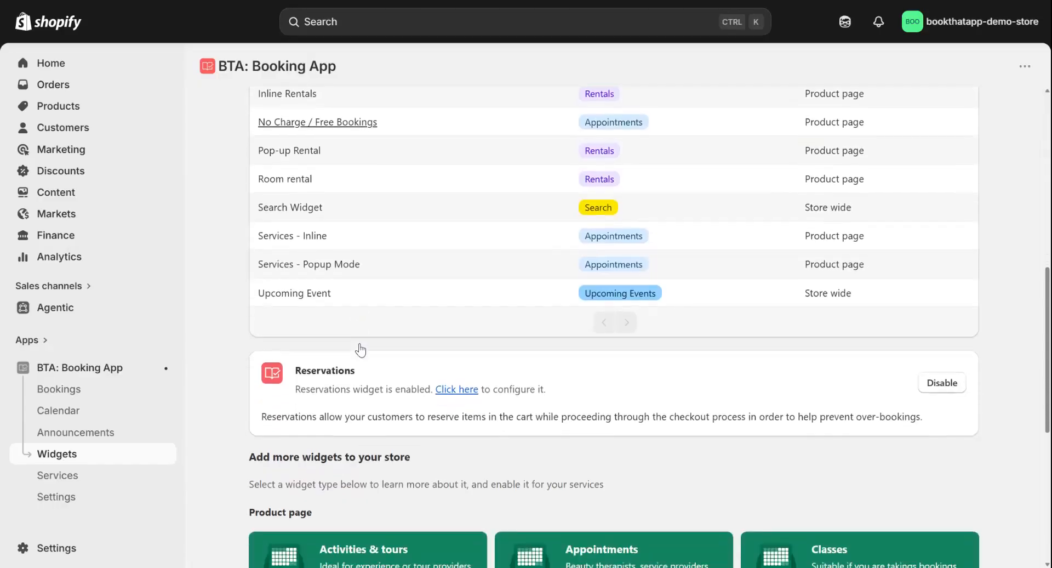
{"action": "scroll", "coordinate": [360, 350], "scroll_direction": "down", "scroll_amount": 5}
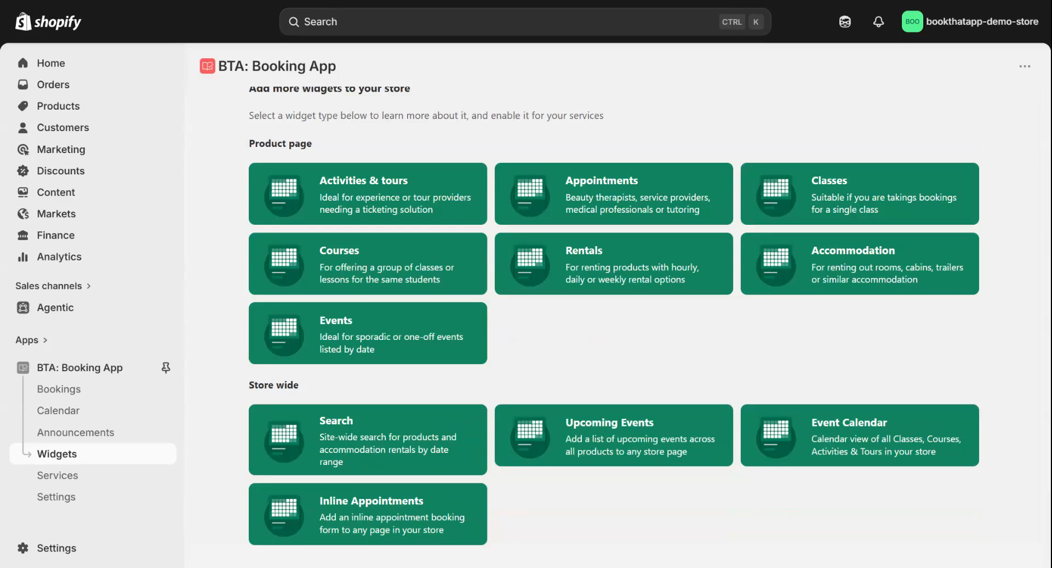
{"action": "left_click", "coordinate": [620, 265]}
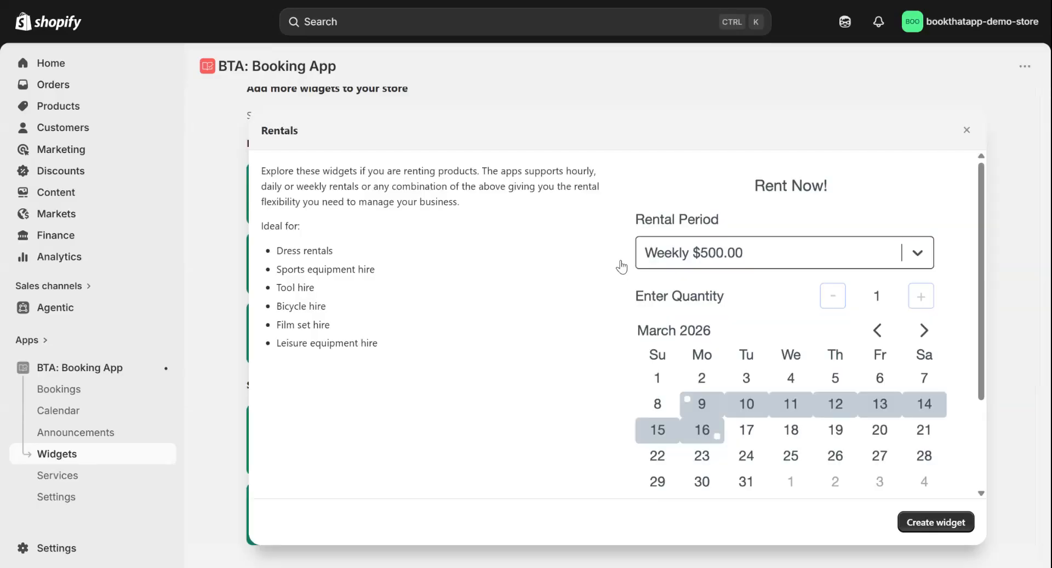
{"action": "scroll", "coordinate": [647, 260], "scroll_direction": "down", "scroll_amount": 3}
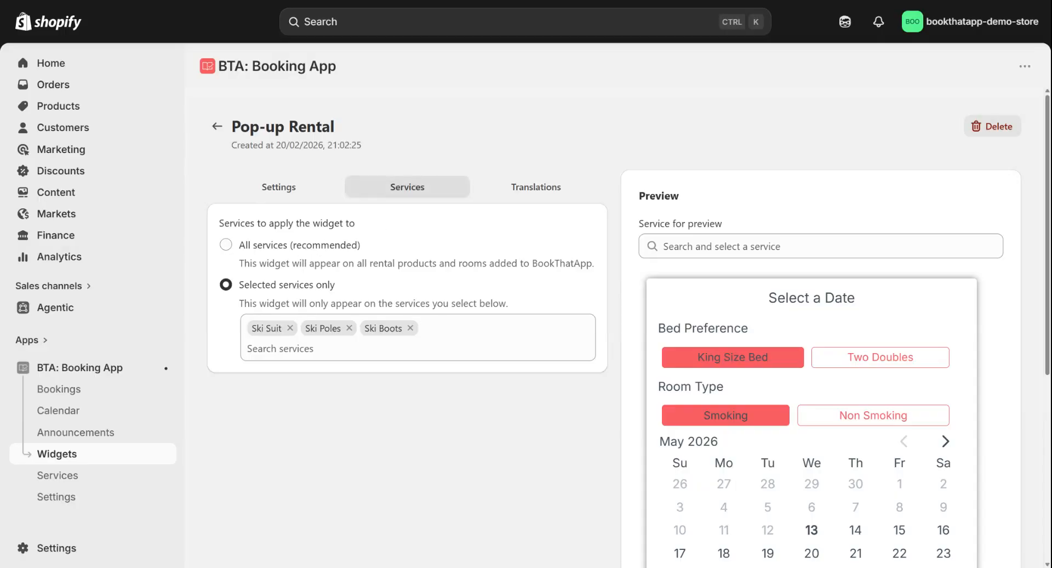
Step: Examine the Pop-up Rental widget's service selection and its display settings, including the option that allows a date range
{"action": "left_click", "coordinate": [417, 348]}
{"action": "left_click", "coordinate": [296, 186]}
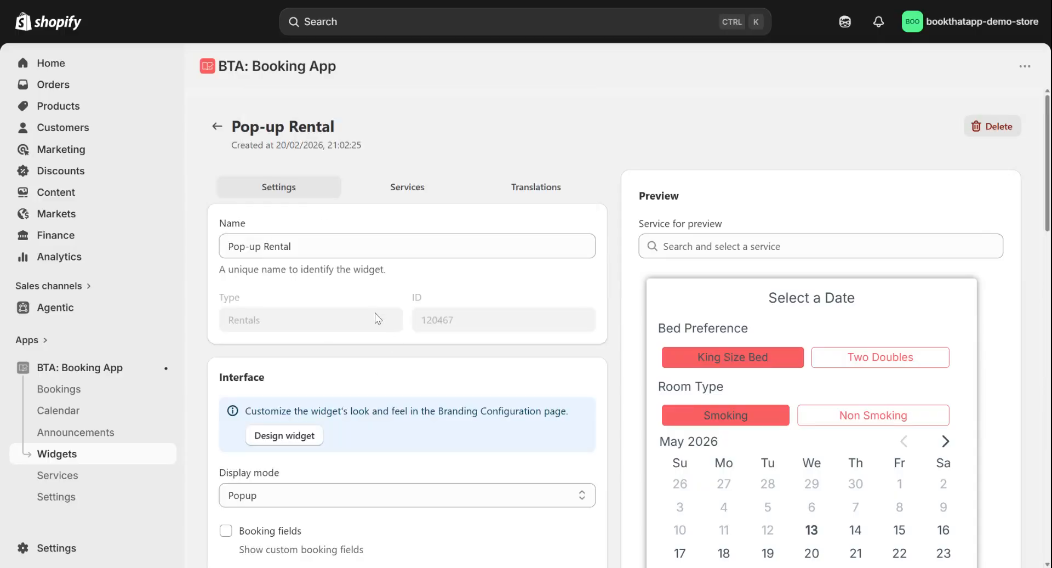
{"action": "scroll", "coordinate": [378, 318], "scroll_direction": "down", "scroll_amount": 3}
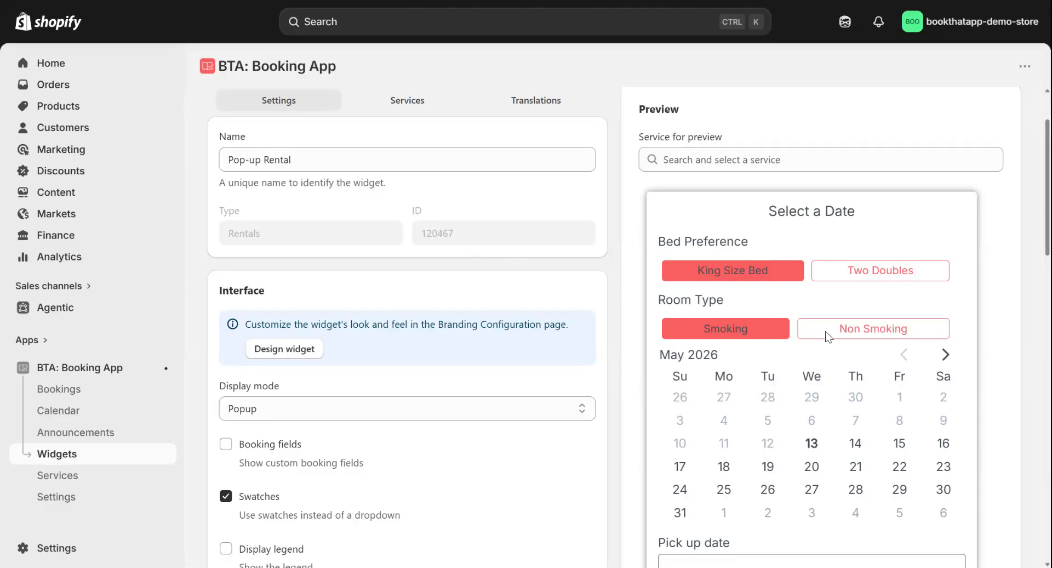
{"action": "scroll", "coordinate": [363, 378], "scroll_direction": "down", "scroll_amount": 8}
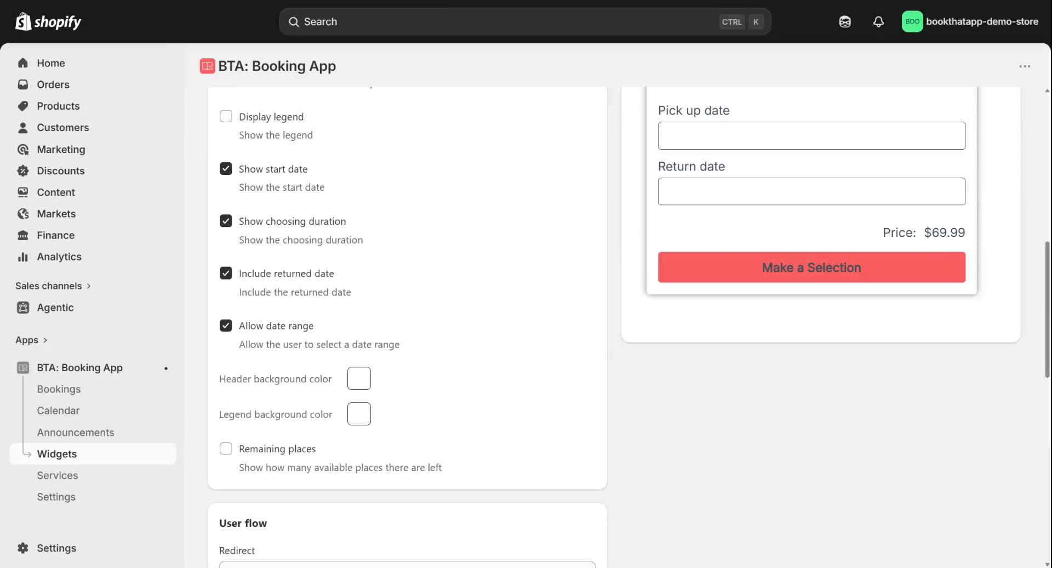
{"action": "triple_click", "coordinate": [260, 345]}
{"action": "left_click", "coordinate": [259, 345]}
{"action": "scroll", "coordinate": [553, 219], "scroll_direction": "up", "scroll_amount": 15}
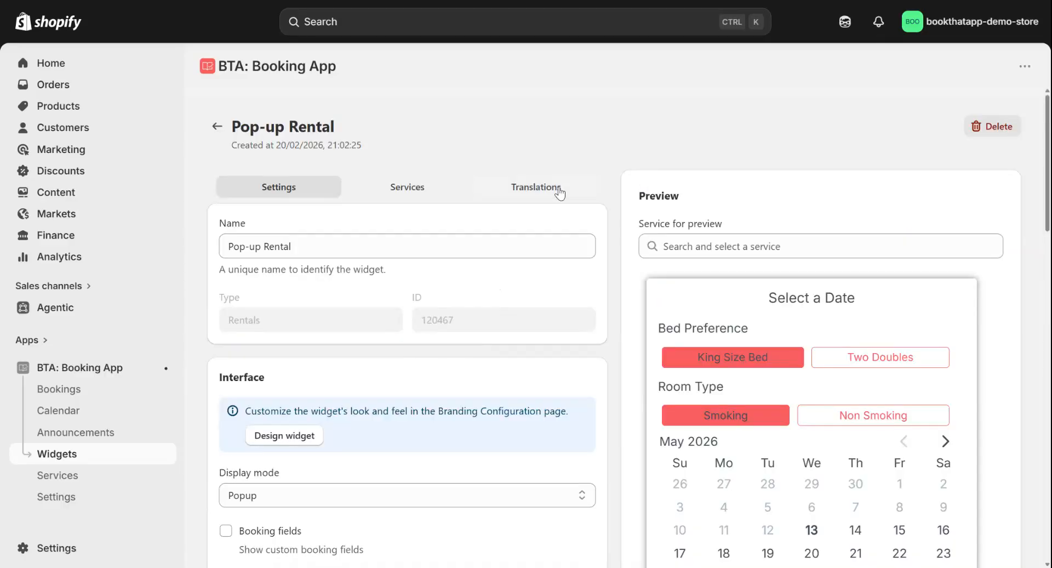
Step: Review the Pop-up Rental widget's translations, from the submit text through the pick-up and return labels
{"action": "left_click", "coordinate": [553, 192]}
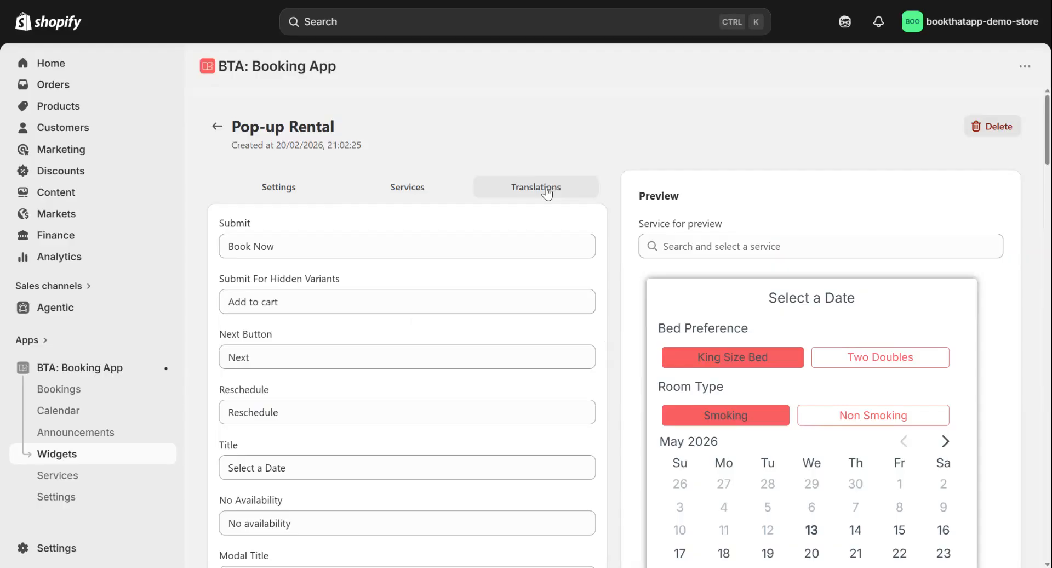
{"action": "scroll", "coordinate": [547, 191], "scroll_direction": "down", "scroll_amount": 6}
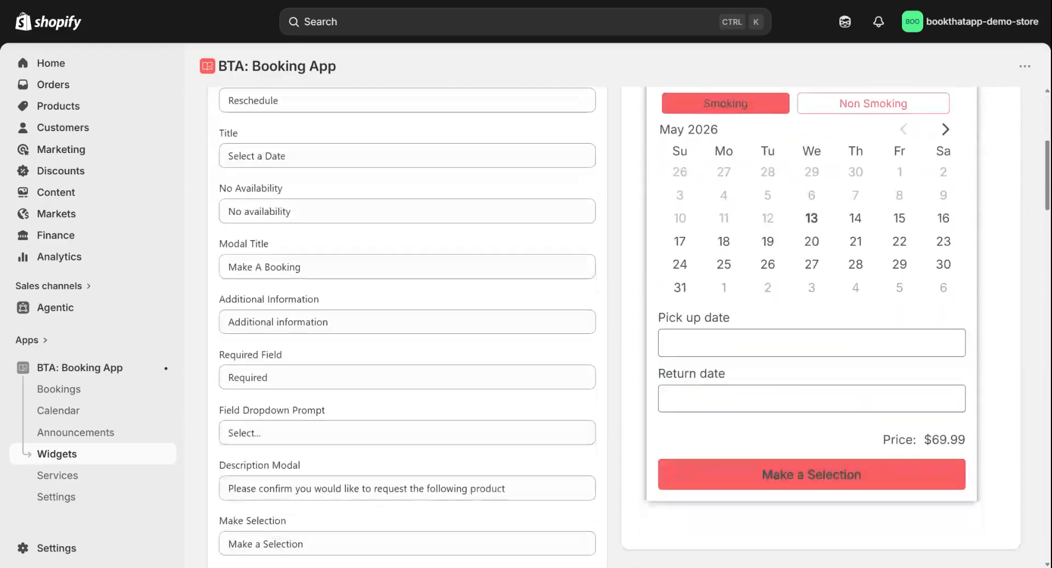
{"action": "scroll", "coordinate": [546, 329], "scroll_direction": "down", "scroll_amount": 7}
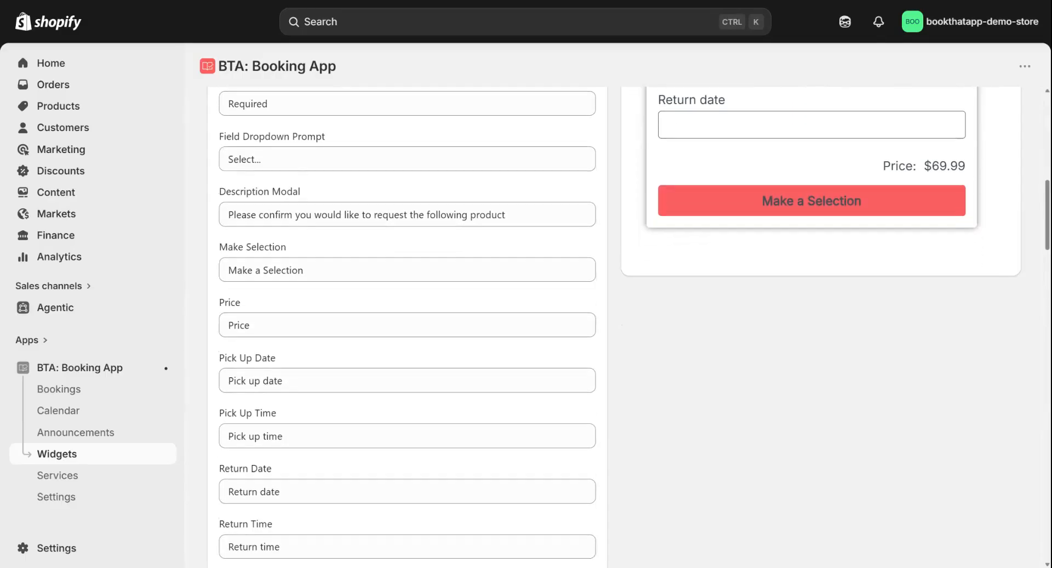
{"action": "scroll", "coordinate": [547, 329], "scroll_direction": "down", "scroll_amount": 15}
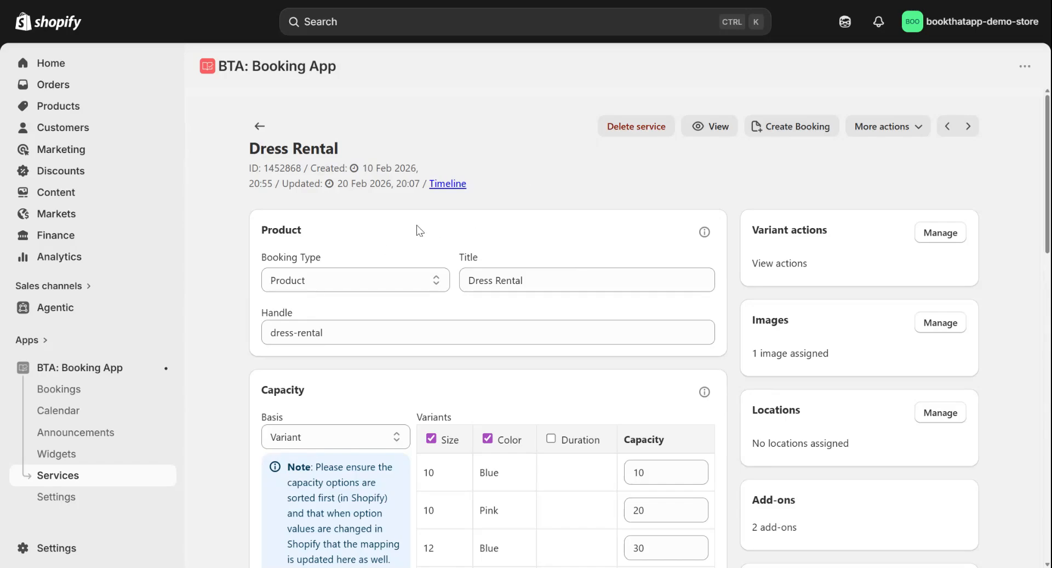
Step: View the Dress Rental product on the storefront and choose size 12, color Pink and the 8 Days duration
{"action": "left_click", "coordinate": [712, 126]}
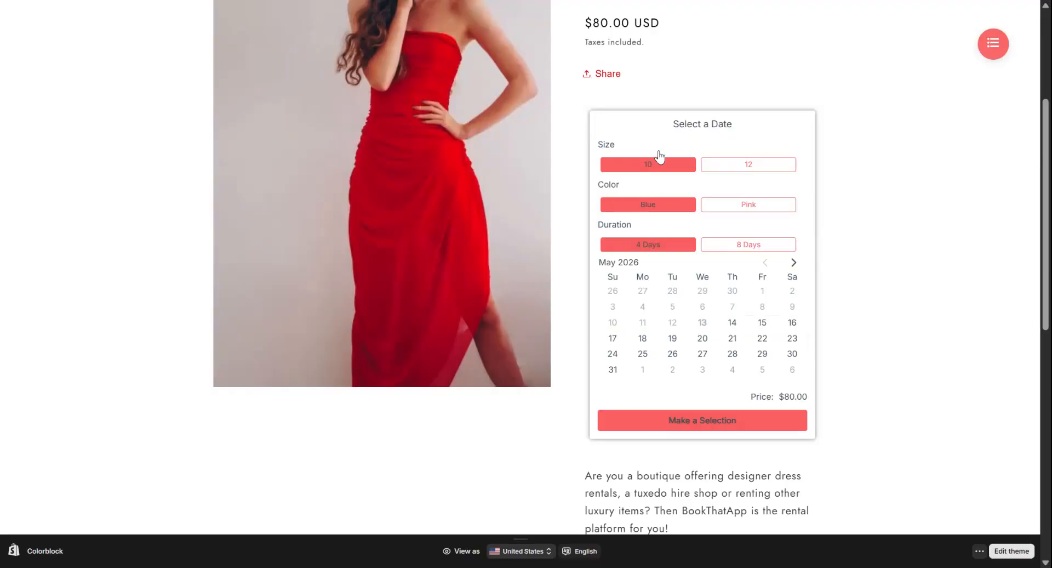
{"action": "left_click", "coordinate": [753, 164]}
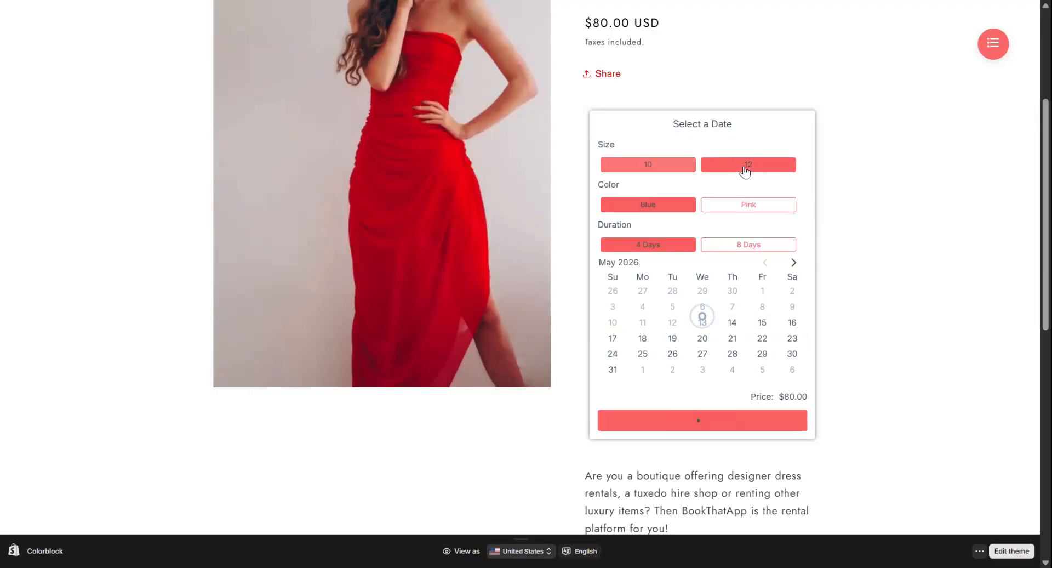
{"action": "left_click", "coordinate": [737, 205]}
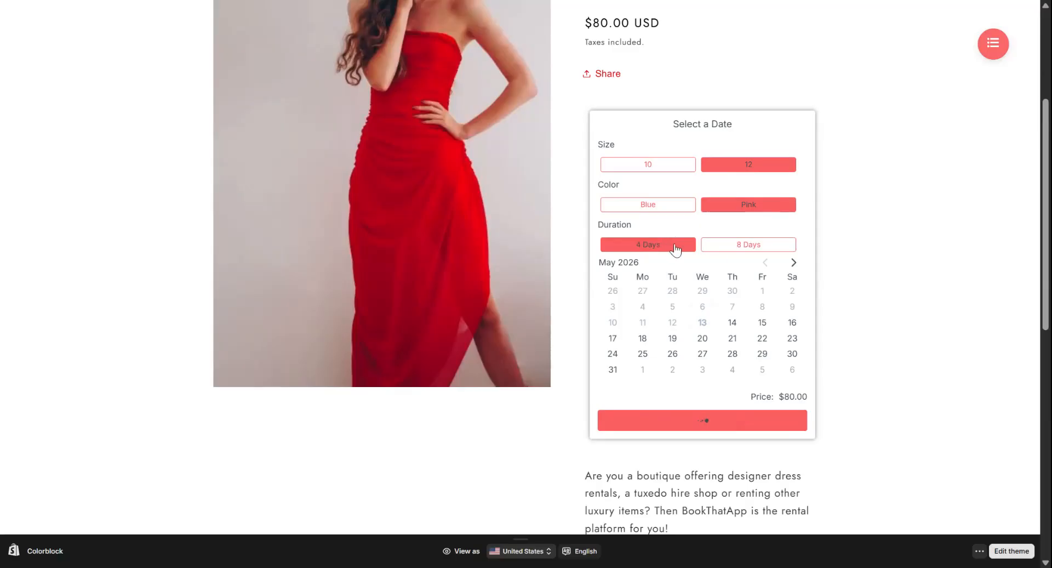
{"action": "left_click", "coordinate": [719, 247]}
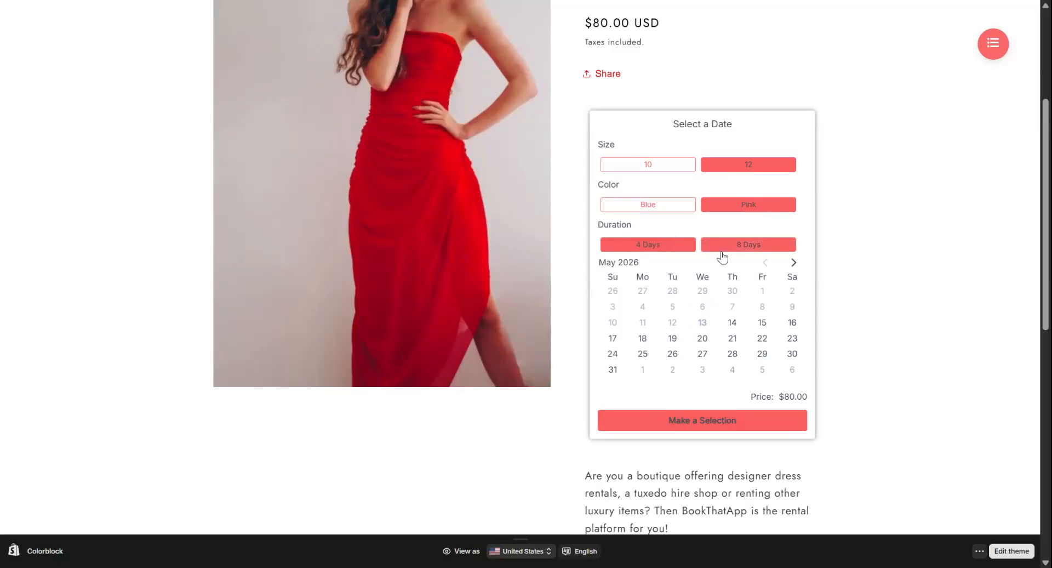
Step: Book the dress rental starting May 20, 2026, and add one Pickup - Bags add-on to the cart
{"action": "left_click", "coordinate": [701, 343]}
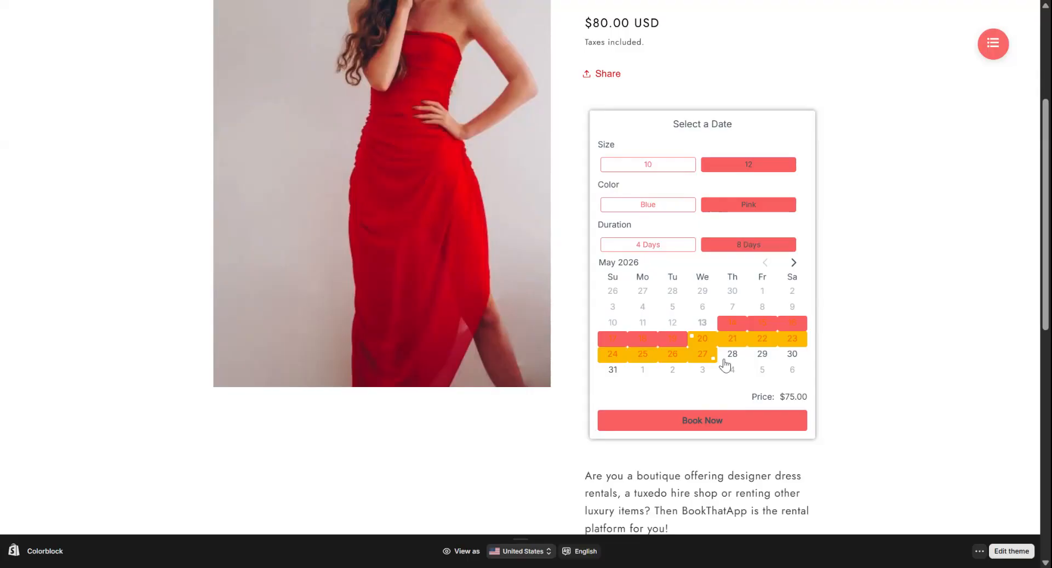
{"action": "left_click", "coordinate": [707, 425]}
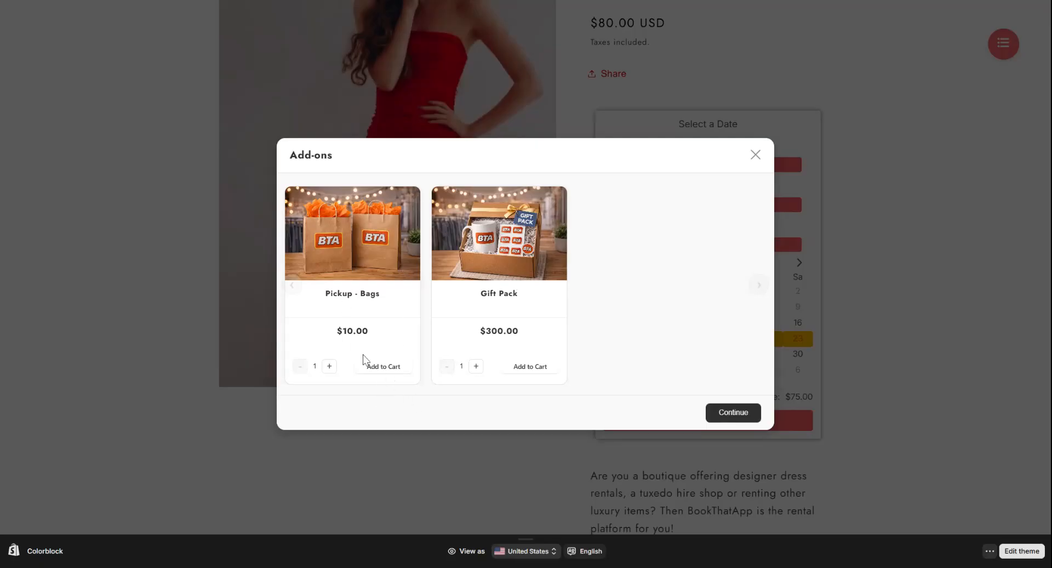
{"action": "left_click", "coordinate": [381, 366]}
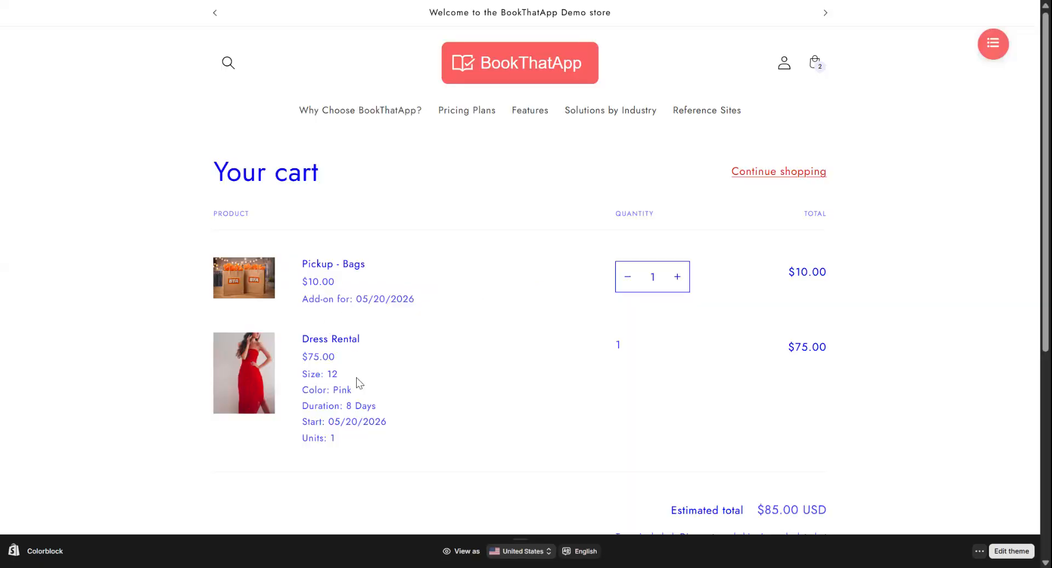